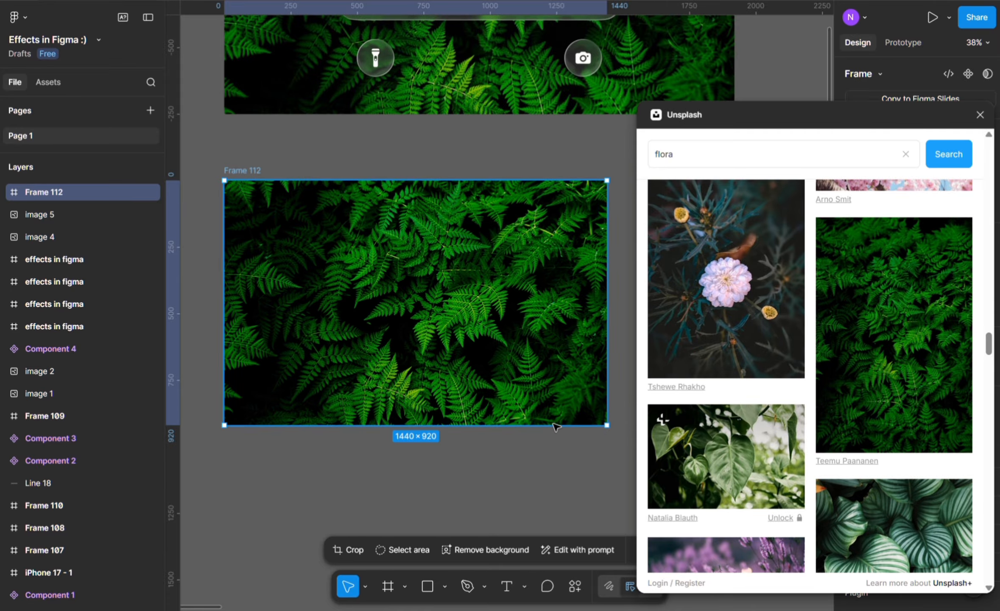
Close the Unsplash plugin and draw a new frame about 573 × 355 beside the fern image frame.
scroll(924, 300, down, 2)
click(980, 114)
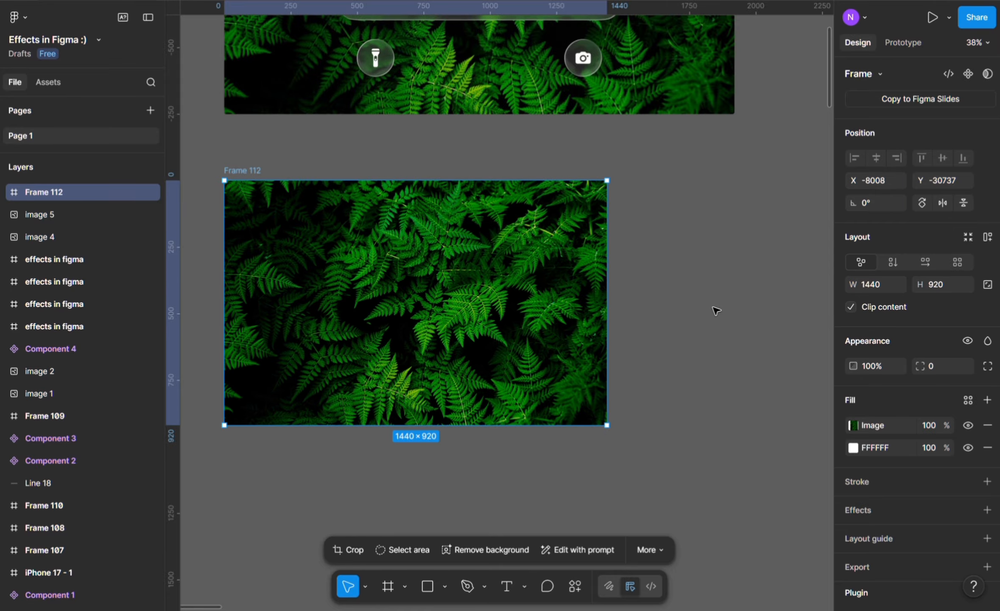
click(712, 307)
scroll(688, 312, up, 2)
key(f)
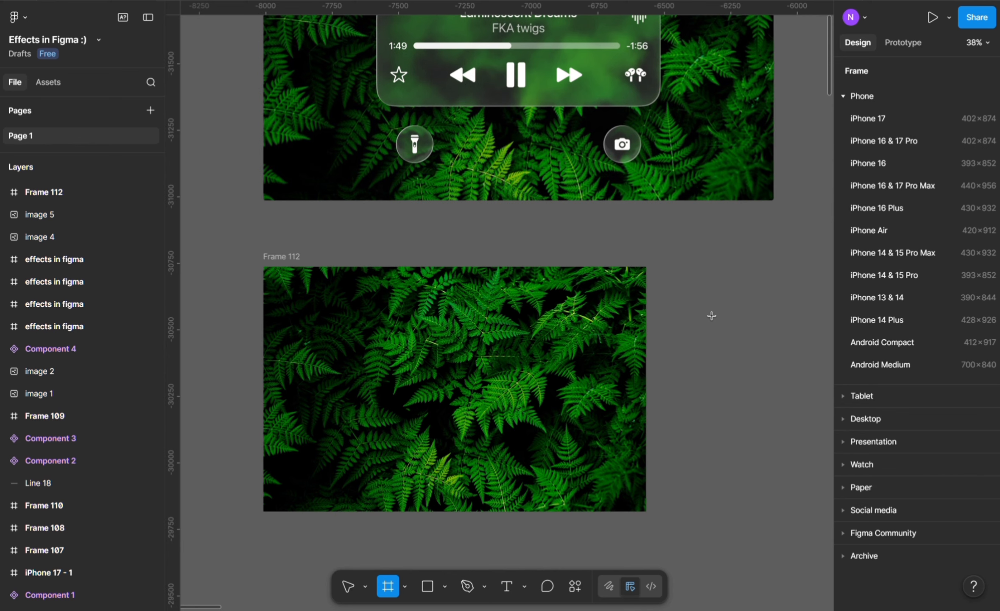
mouse_move(704, 295)
mouse_down()
mouse_move(759, 347)
mouse_move(831, 384)
mouse_move(770, 389)
mouse_up()
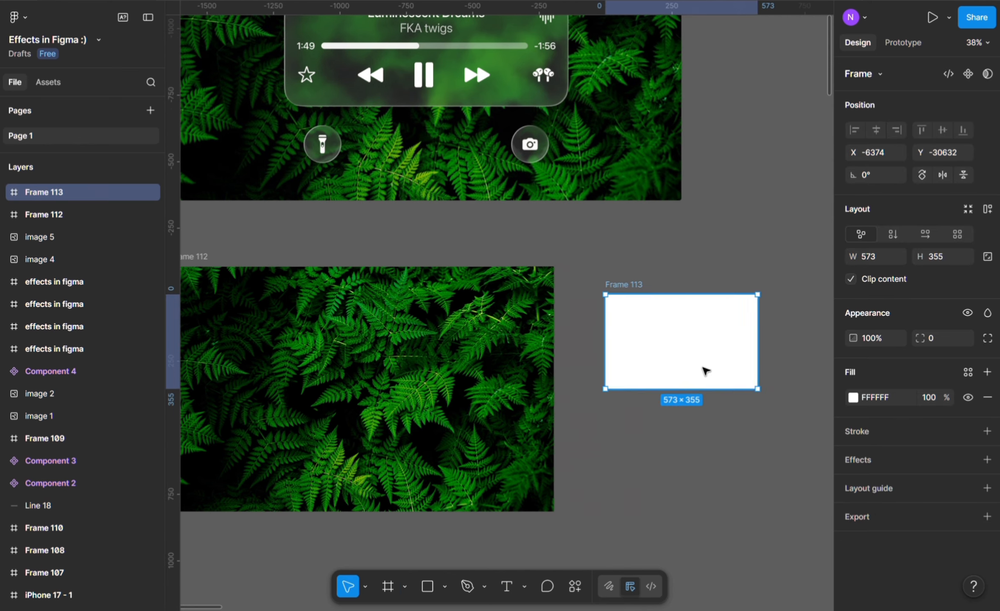
Draw a rectangle about 573 × 299 below the new frame and give it a Glass effect.
key(Escape)
key(r)
drag(605, 412, 758, 492)
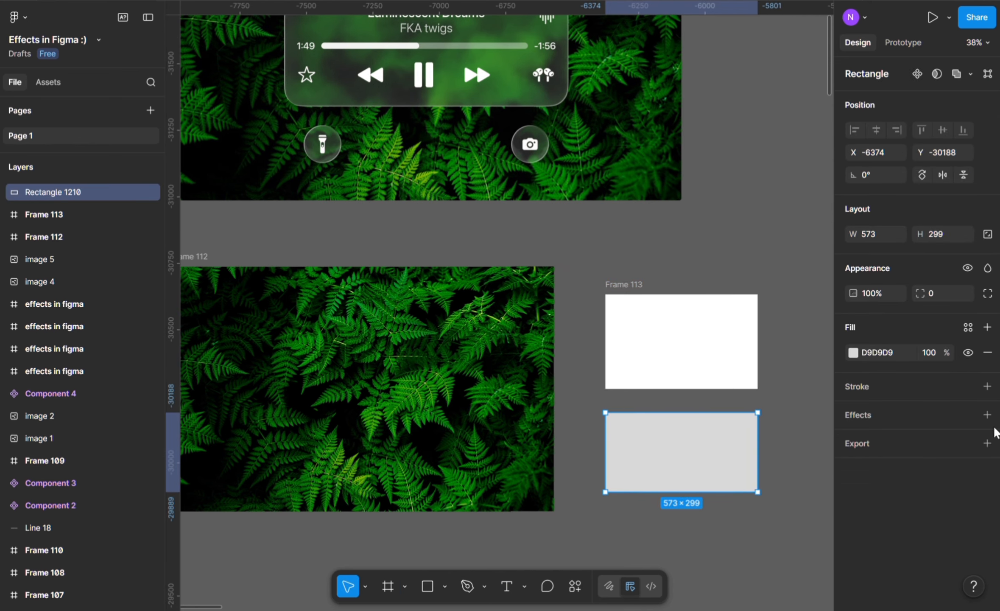
click(987, 415)
click(697, 442)
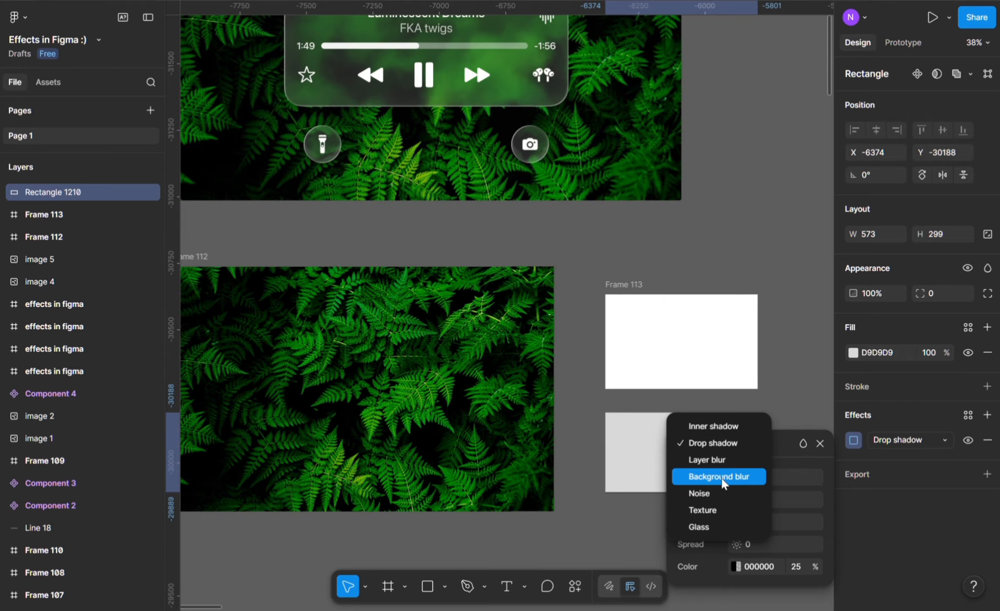
click(727, 526)
Delete the glass rectangle below the white frame.
click(634, 355)
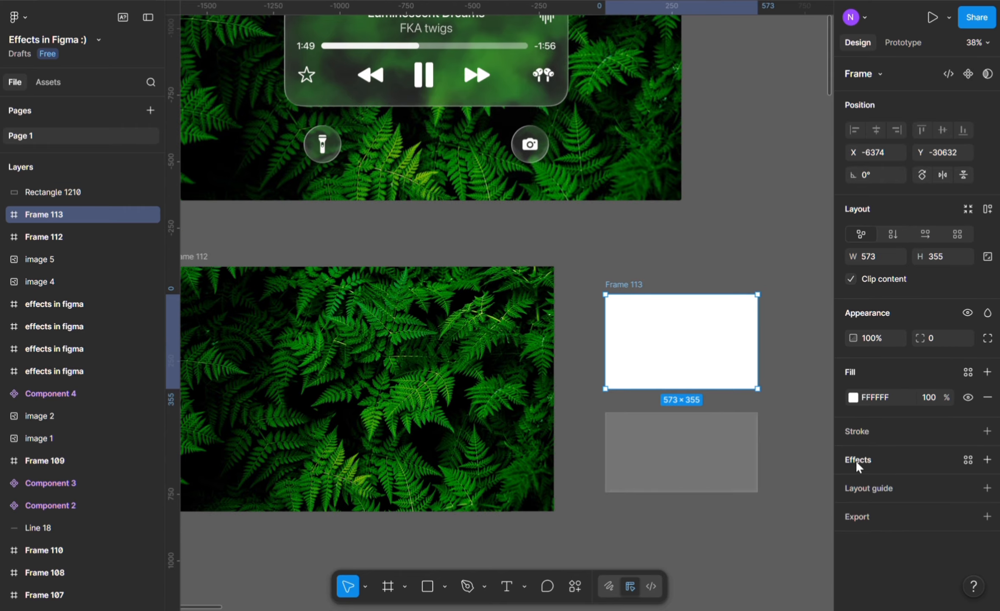
click(689, 441)
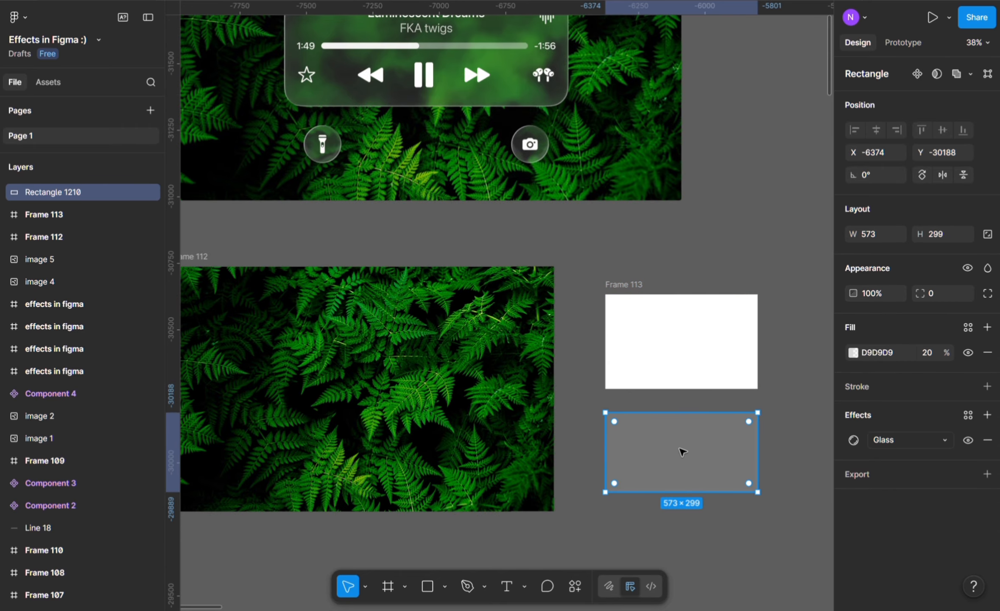
key(Delete)
Move the white frame into Frame 112 and center it horizontally.
click(696, 339)
drag(696, 340, 344, 383)
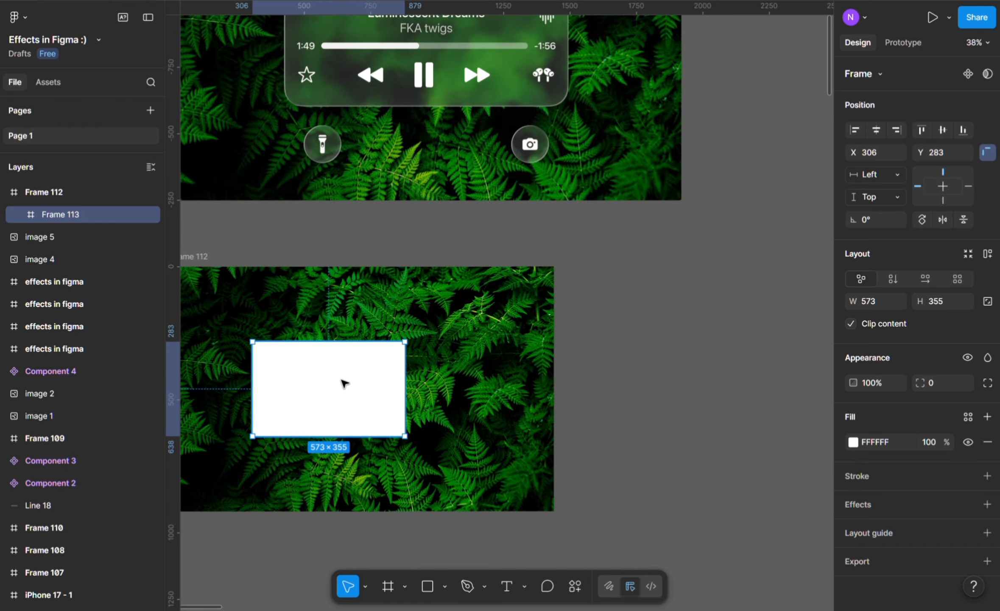
scroll(344, 383, left, 2)
click(876, 130)
Resize the white frame to about 642 × 305 and center it vertically within Frame 112.
mouse_move(455, 341)
mouse_down()
mouse_move(445, 364)
mouse_move(452, 352)
mouse_up()
drag(511, 384, 521, 384)
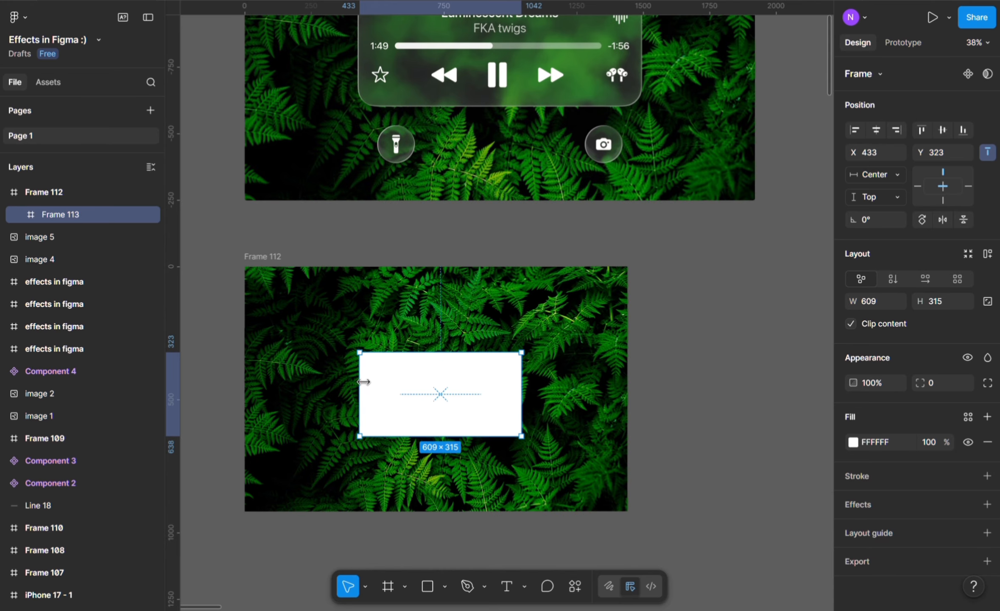
drag(360, 379, 350, 379)
drag(426, 436, 429, 449)
drag(430, 352, 429, 342)
drag(440, 386, 443, 372)
scroll(446, 368, down, 3)
click(652, 372)
click(435, 346)
click(942, 131)
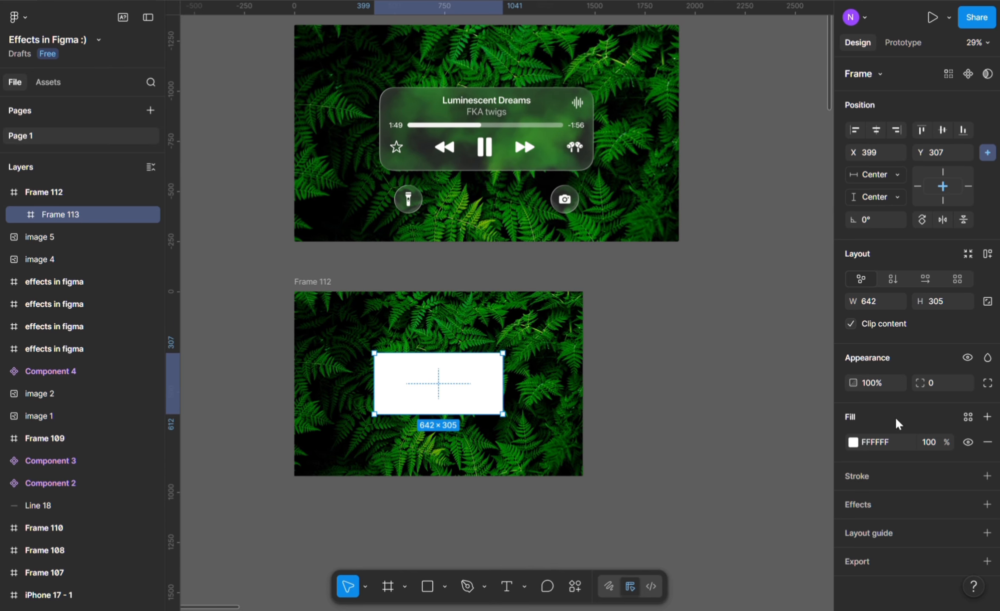
Give the white frame a corner radius of 30 and widen it to about 728.
click(948, 383)
text(20)
key(Return)
drag(509, 384, 520, 383)
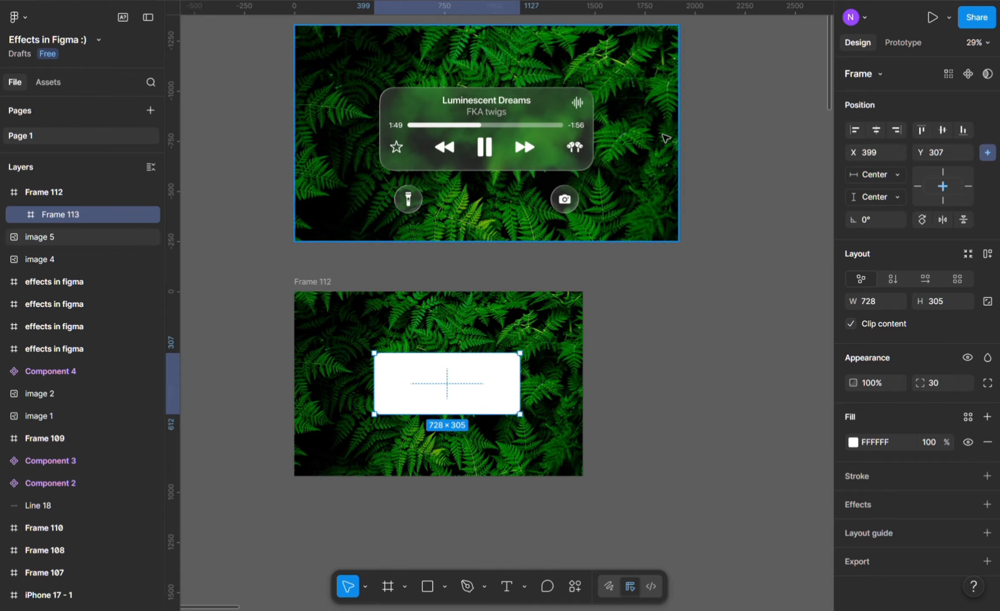
Apply a Glass effect to the rounded white frame inside Frame 112.
click(988, 503)
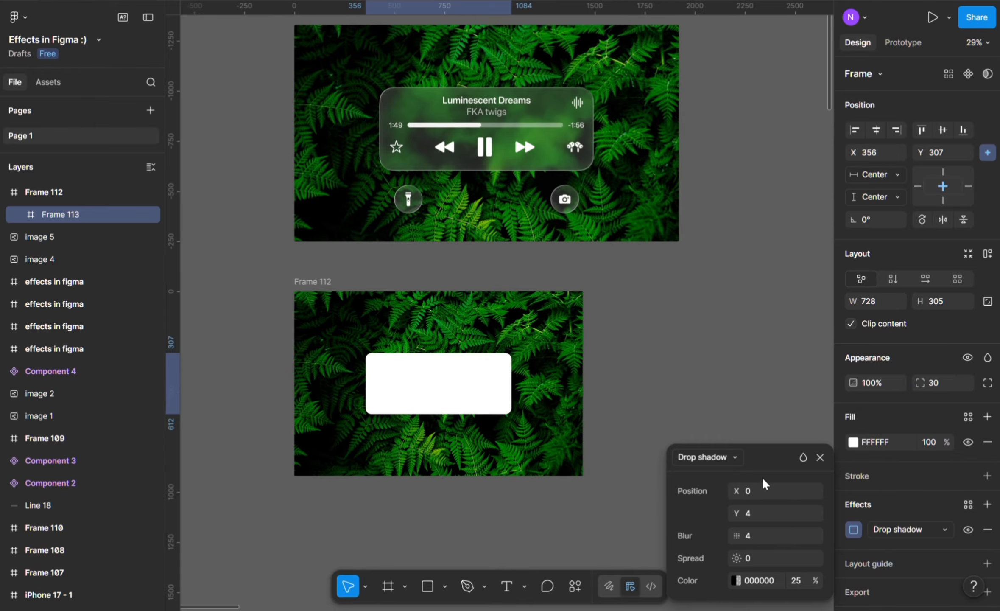
click(727, 454)
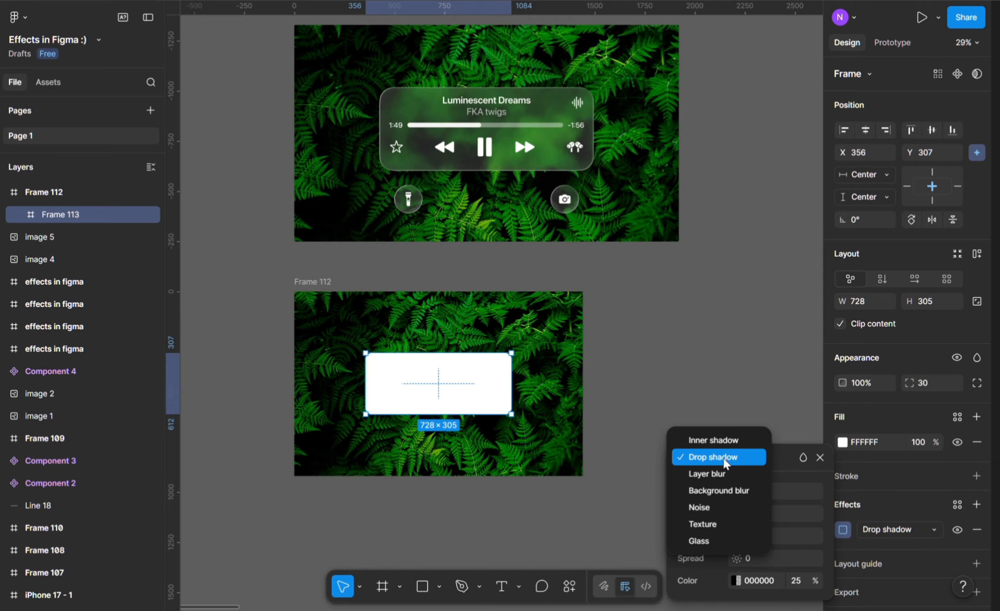
click(721, 542)
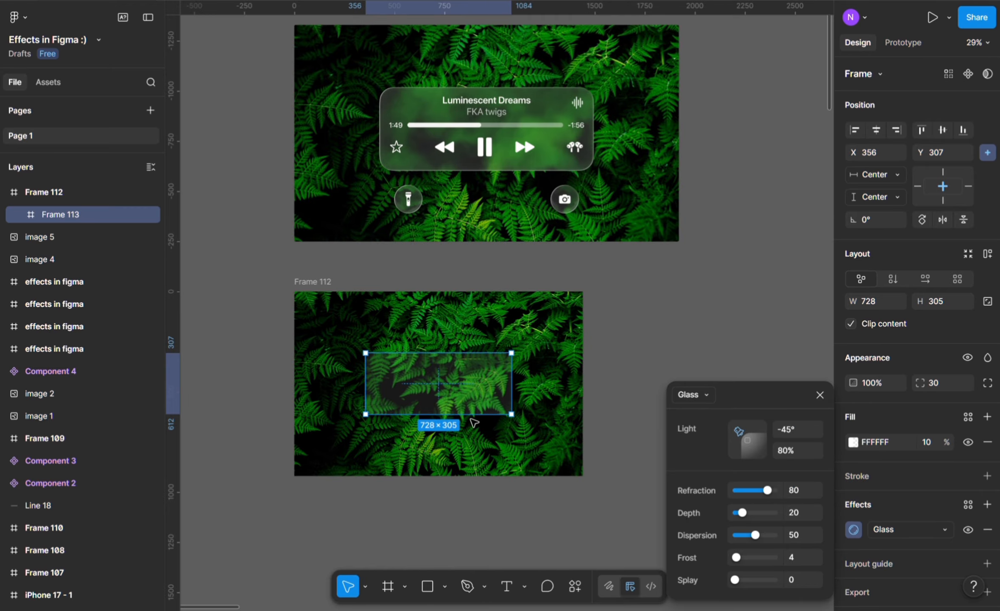
click(390, 494)
scroll(358, 402, up, 3)
mouse_move(491, 371)
mouse_down()
mouse_move(485, 283)
mouse_move(501, 384)
mouse_move(483, 385)
mouse_move(494, 377)
mouse_up()
scroll(492, 381, down, 3)
scroll(496, 379, down, 1)
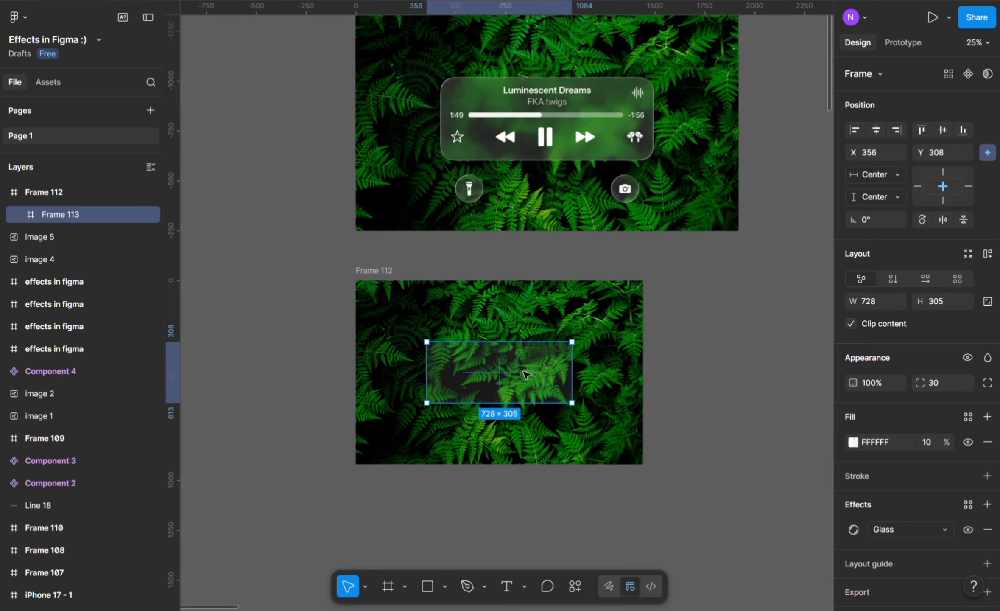
Set the Glass effect's light to an angle of -53° and an intensity of 90%.
scroll(525, 373, up, 3)
click(562, 340)
click(559, 371)
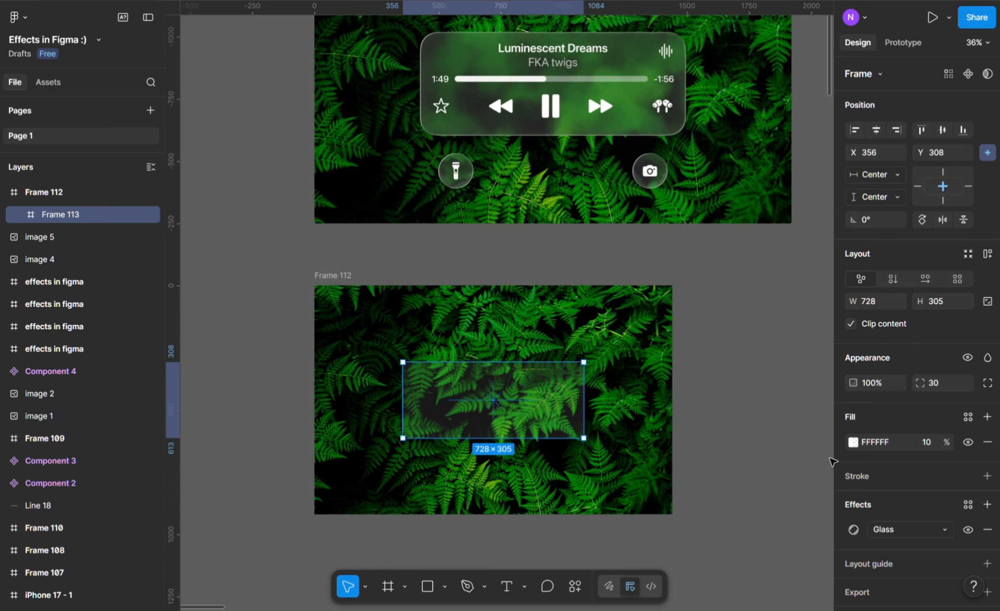
click(853, 529)
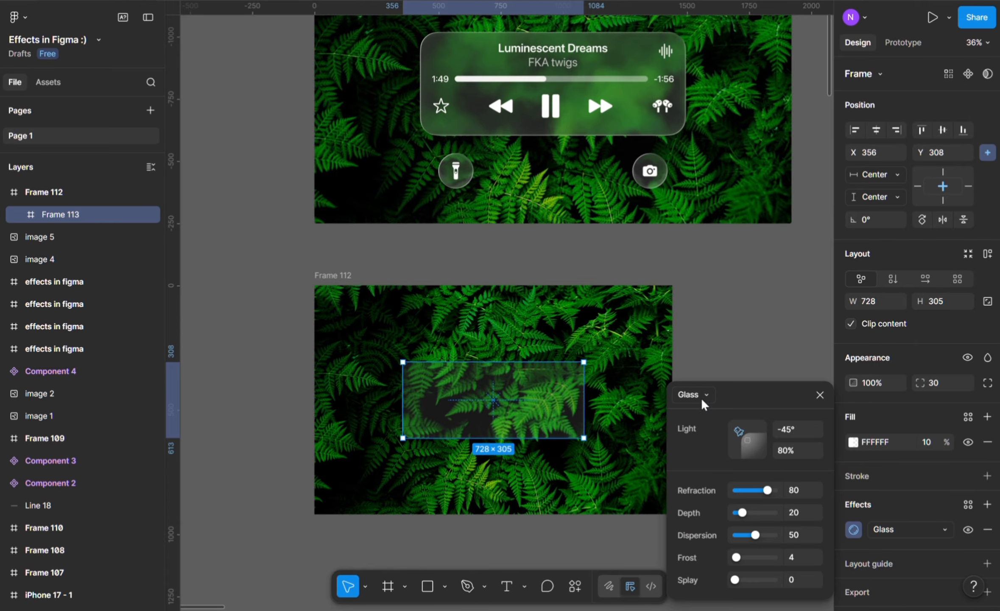
drag(739, 436, 738, 459)
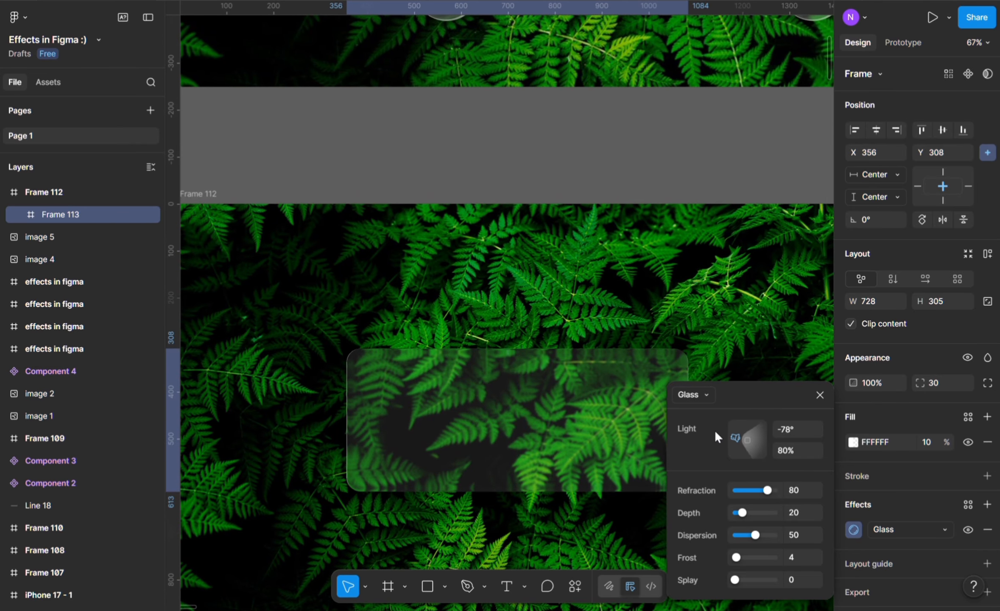
click(724, 421)
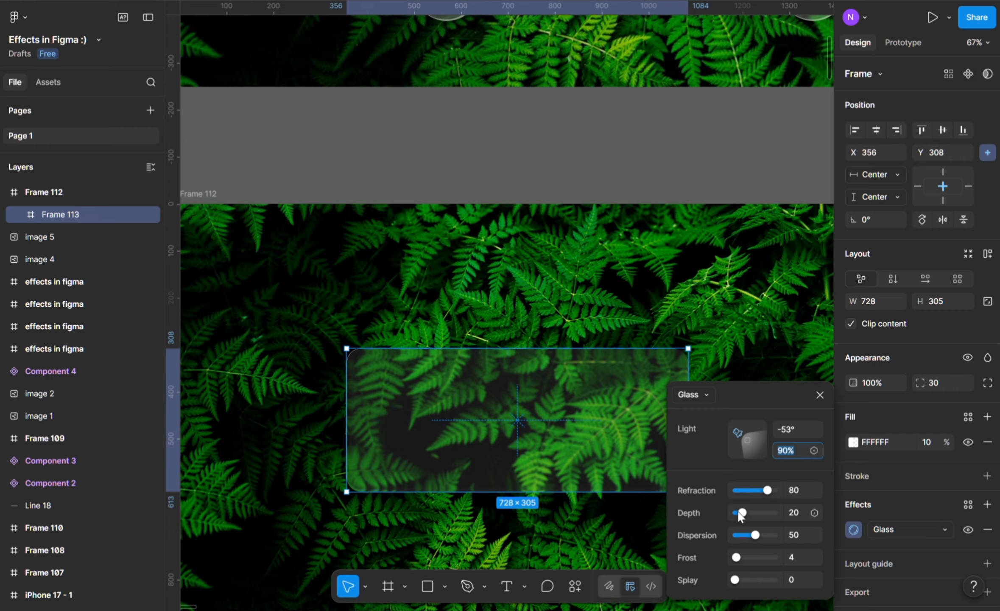
Set the Glass effect's depth to 48 and dispersion to 60, and fine-tune its frost.
drag(740, 513, 810, 582)
scroll(667, 538, down, 3)
scroll(603, 509, down, 3)
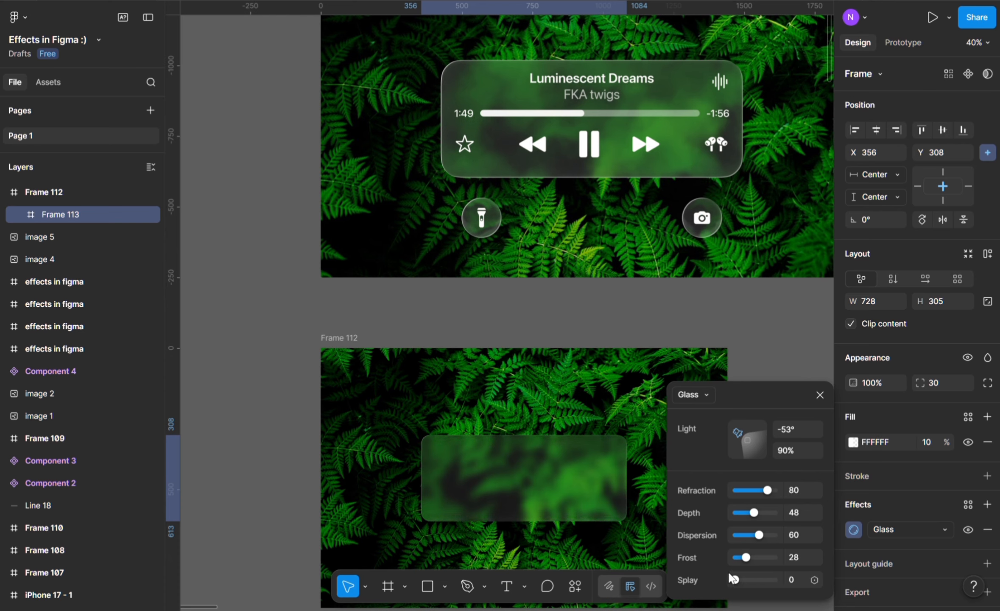
drag(743, 553, 744, 553)
Raise the glass frame's white fill opacity to 14%.
click(928, 442)
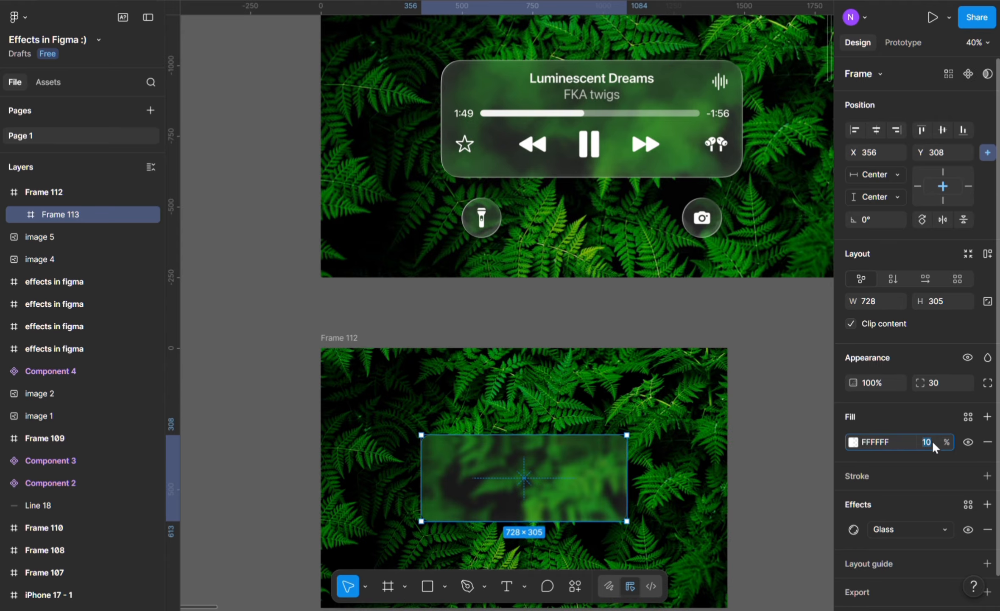
key(Up)
key(Up)
key(Up)
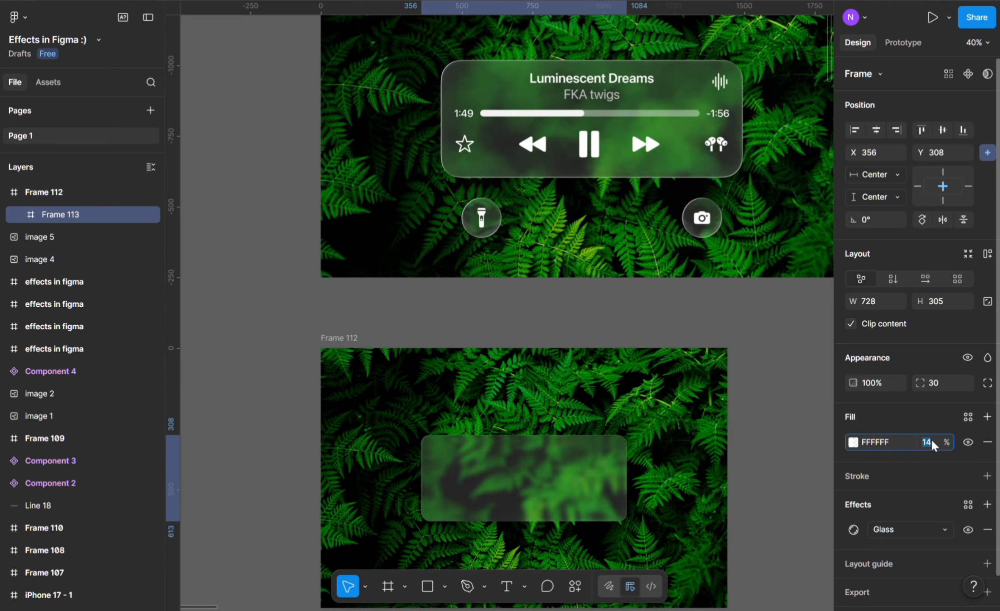
click(750, 465)
Examine how the glass panel looks over the fern background.
scroll(480, 523, down, 1)
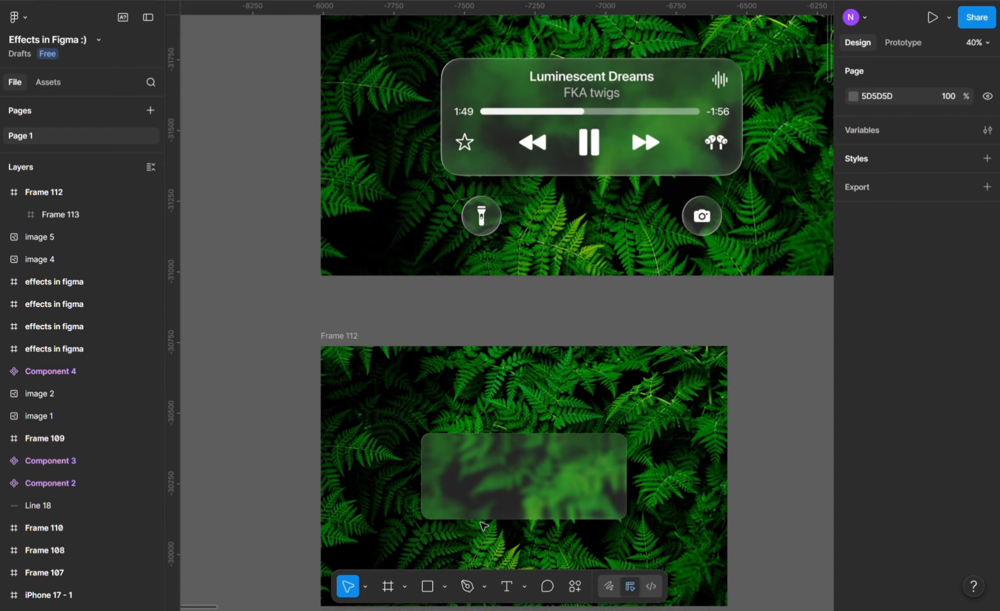
scroll(480, 522, down, 1)
scroll(445, 510, up, 6)
drag(649, 457, 589, 459)
scroll(628, 446, down, 5)
scroll(602, 450, right, 2)
scroll(550, 436, down, 6)
click(714, 408)
scroll(652, 371, up, 3)
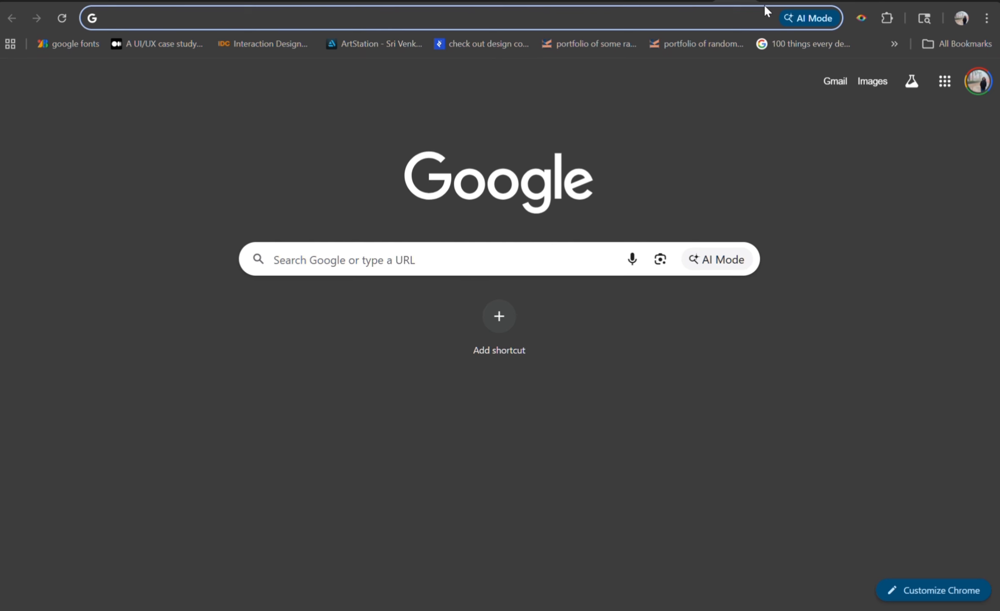
Search the web for "google material design icons" and open Google Fonts' Material Symbols and Icons page.
text(google materia)
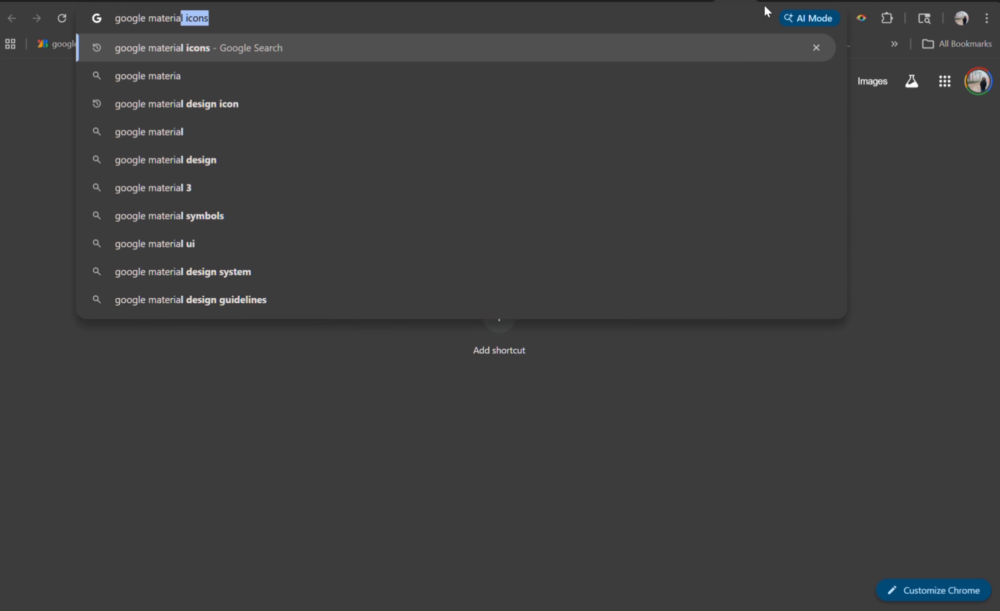
text(l design icons)
key(Return)
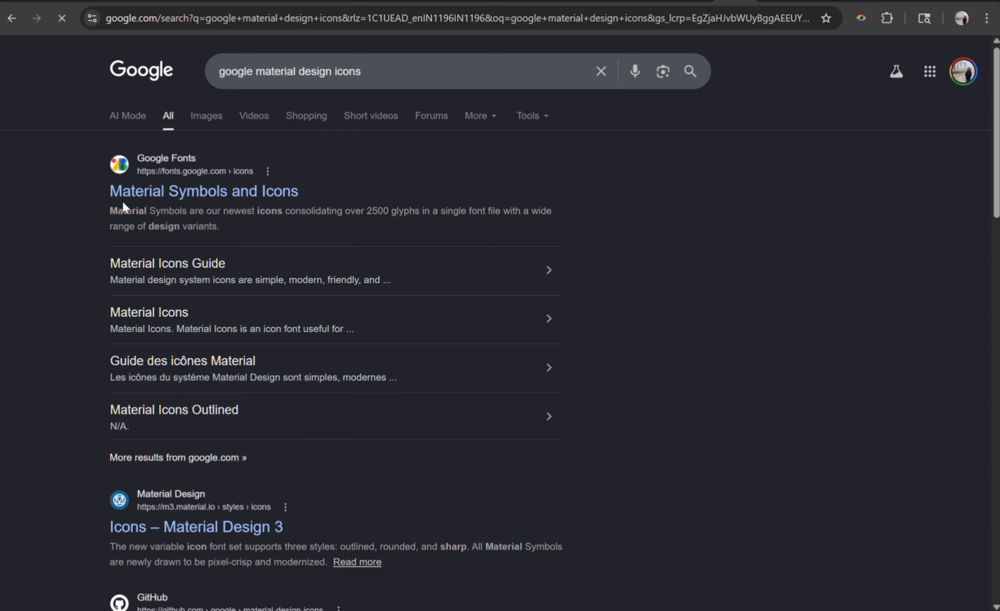
click(149, 193)
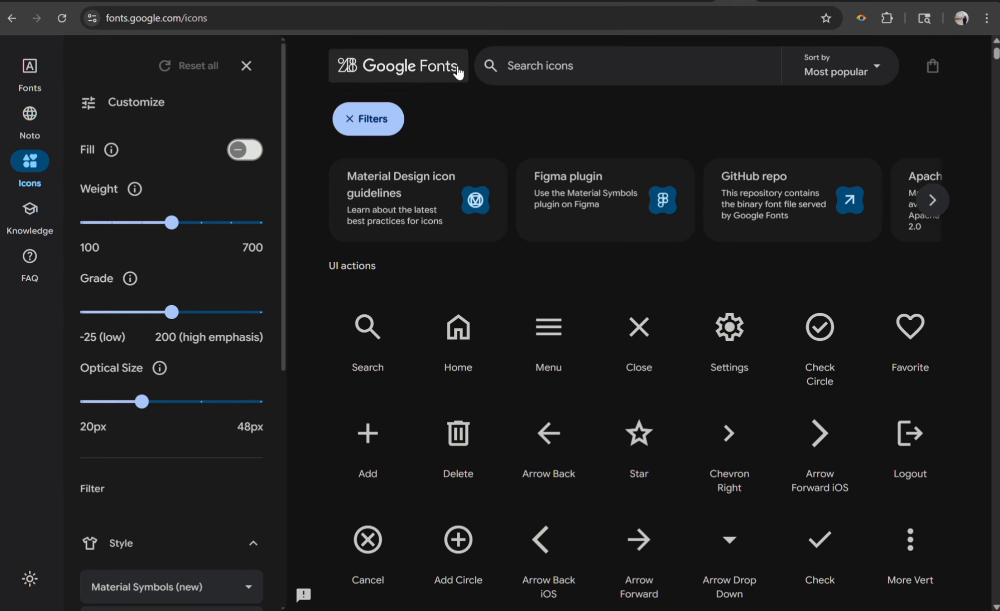
Search the icon library for "music", choose the Earbud Left icon, and turn on the filled style.
click(513, 67)
text(music)
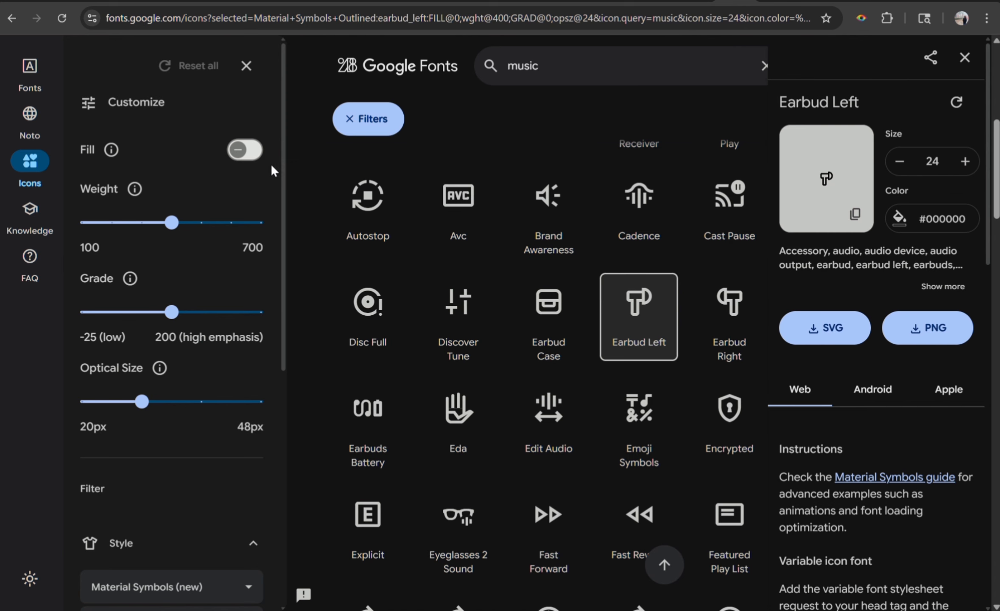
click(245, 151)
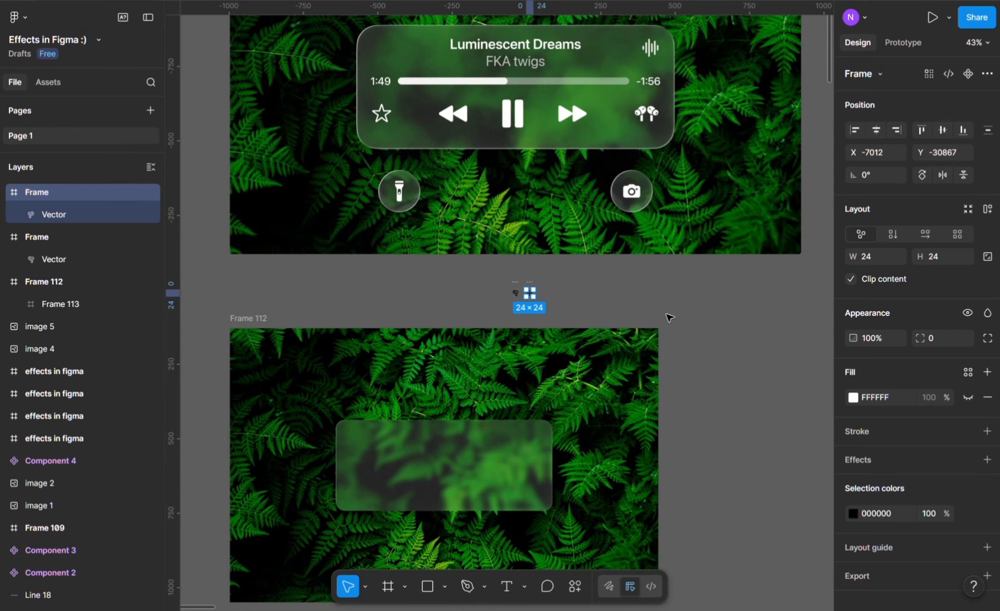
Copy the filled Earbud Left and Earbud Right icons into the Figma canvas above Frame 112.
key(ctrl+v)
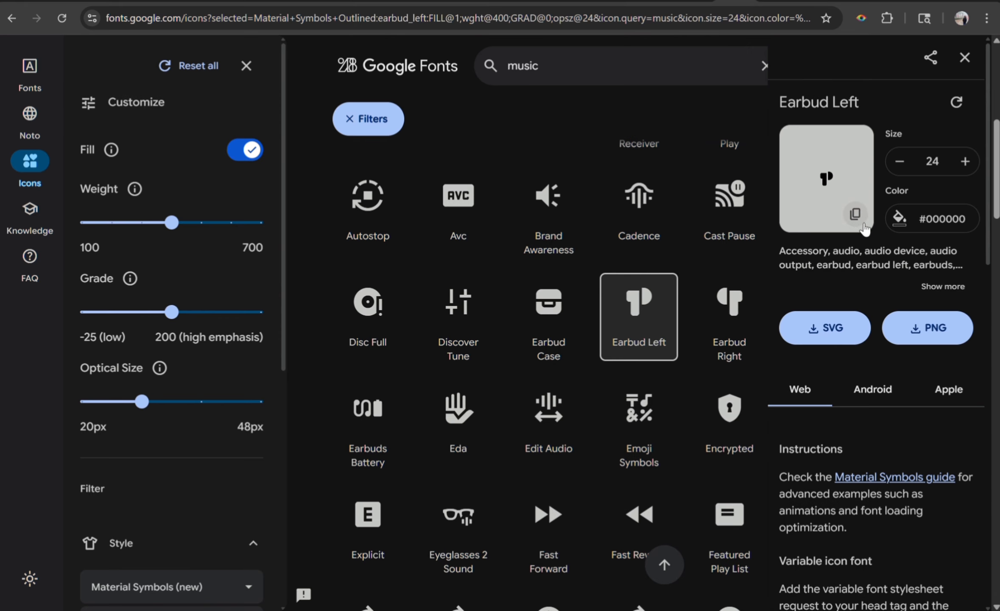
click(728, 301)
click(856, 214)
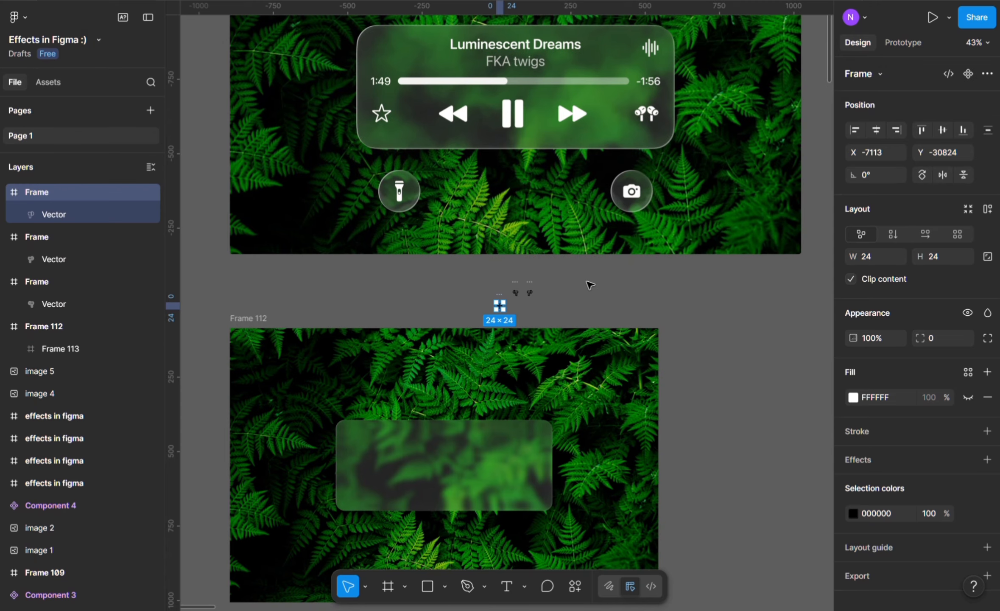
click(590, 285)
key(ctrl+v)
Place the two filled earbud icons side by side and delete the two outlined versions.
scroll(502, 278, up, 8)
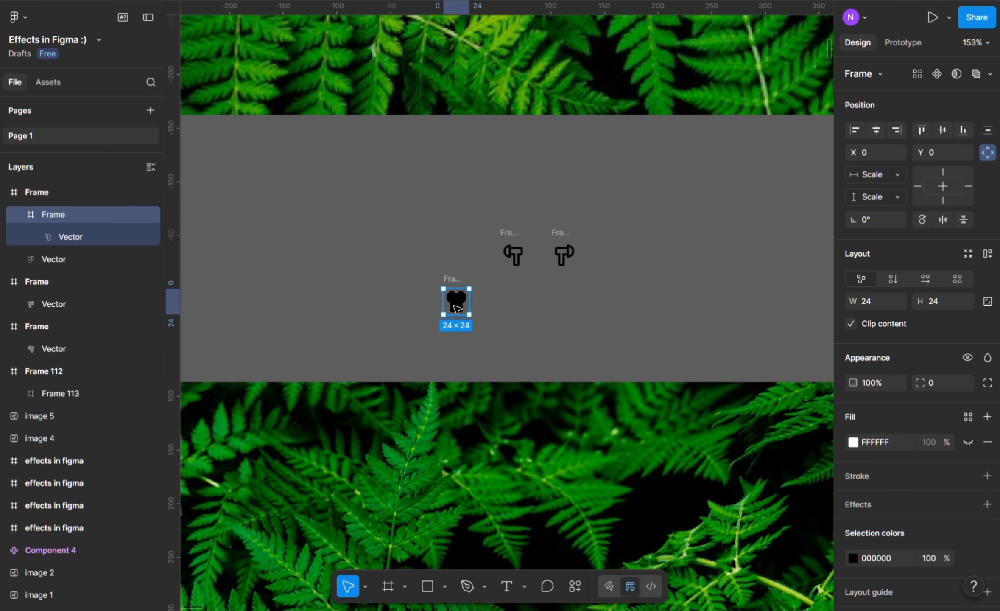
drag(499, 211, 639, 278)
key(Delete)
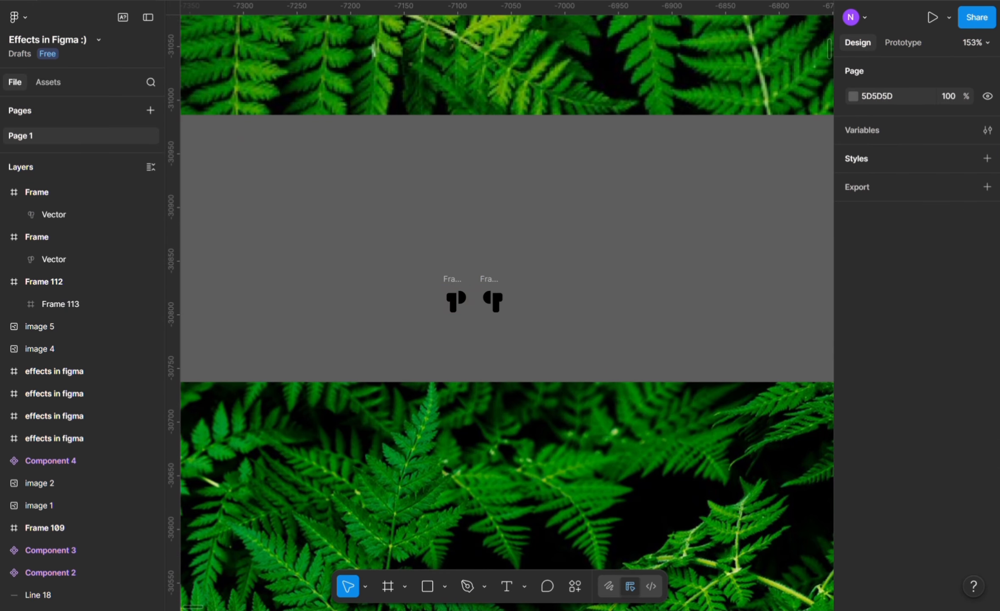
scroll(457, 285, down, 10)
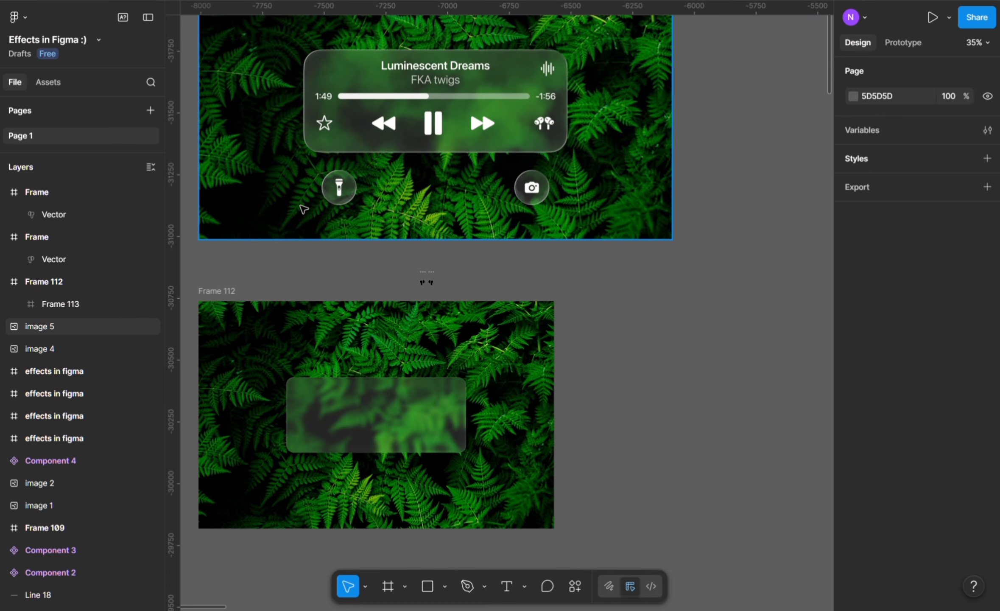
Copy the filled Fast Rewind icon from Google's icon library and paste it into the Figma design.
click(530, 610)
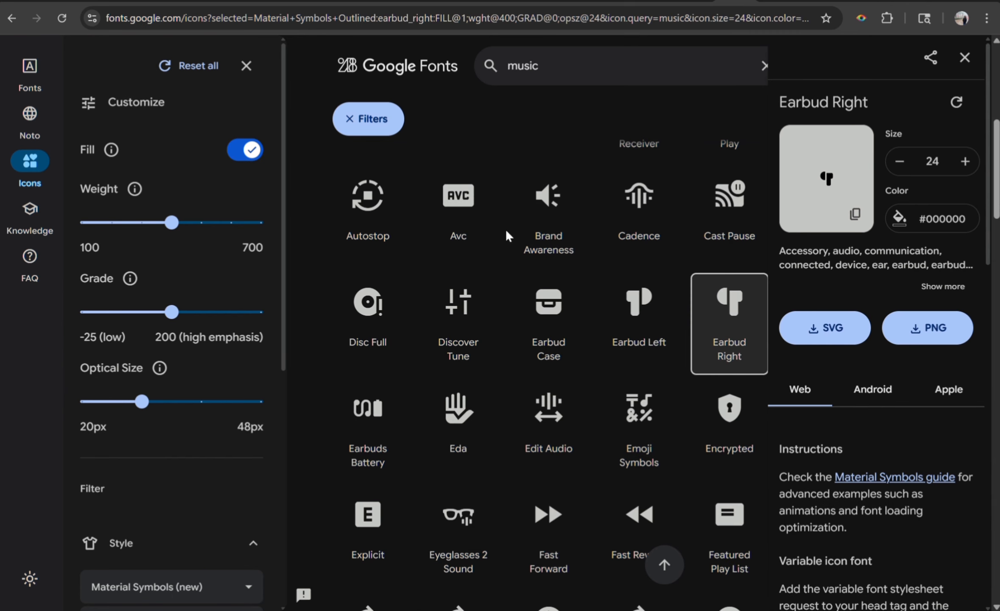
click(638, 520)
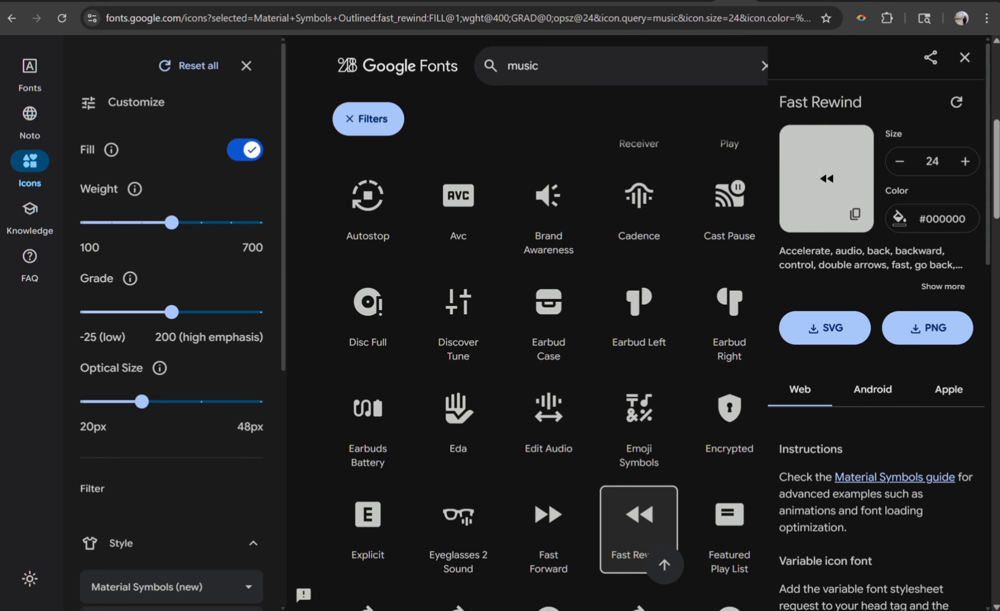
key(alt+Tab)
key(ctrl+v)
scroll(496, 298, up, 3)
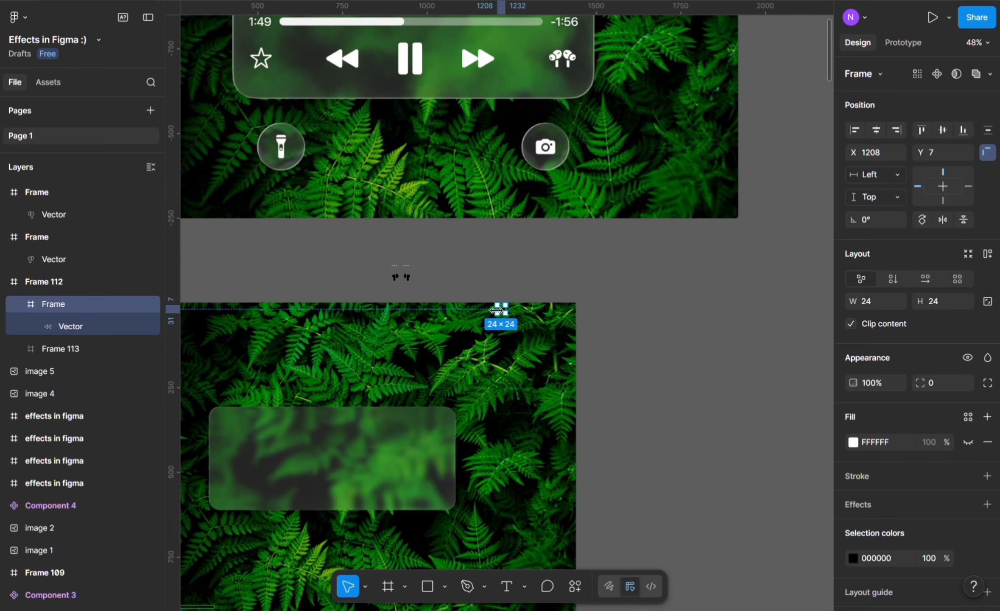
Align the six imported icons above Frame 112 by their vertical centres and colour them white.
scroll(553, 224, down, 3)
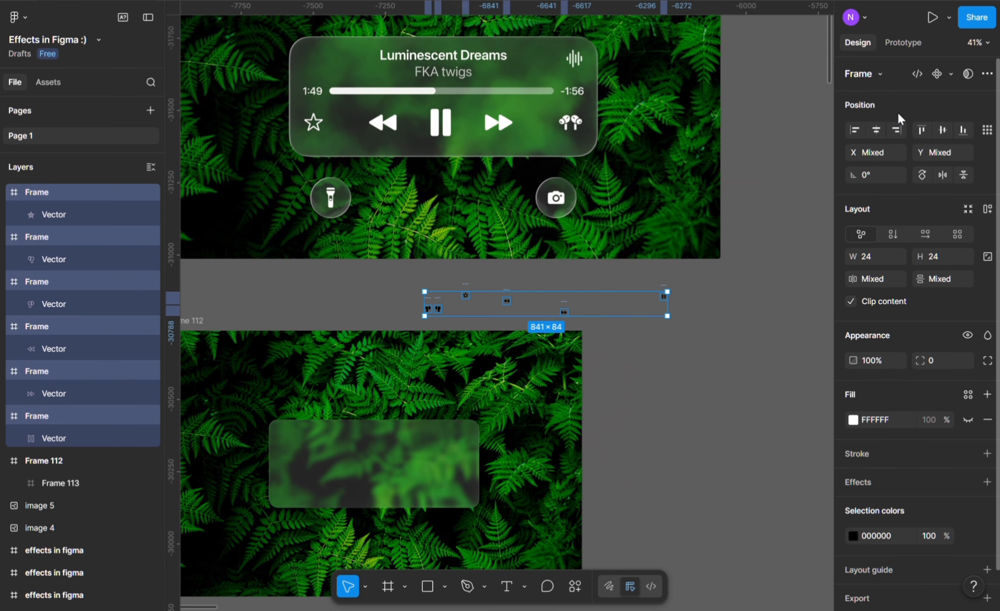
click(942, 130)
click(853, 536)
drag(753, 378, 674, 289)
click(601, 353)
Add a "Luminescent Dreams" text layer in the upper part of the glass card.
scroll(589, 374, left, 1)
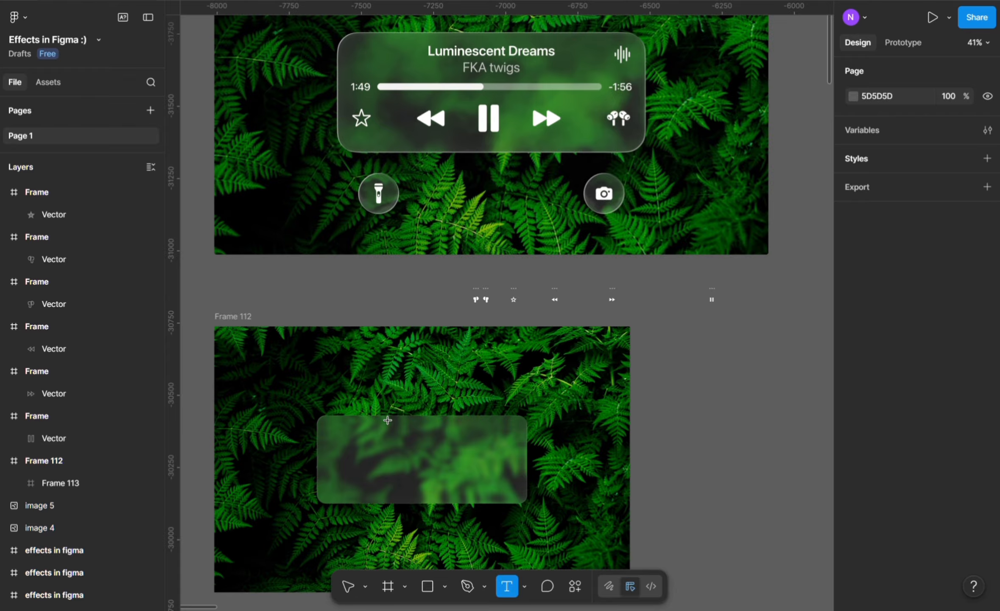
click(367, 432)
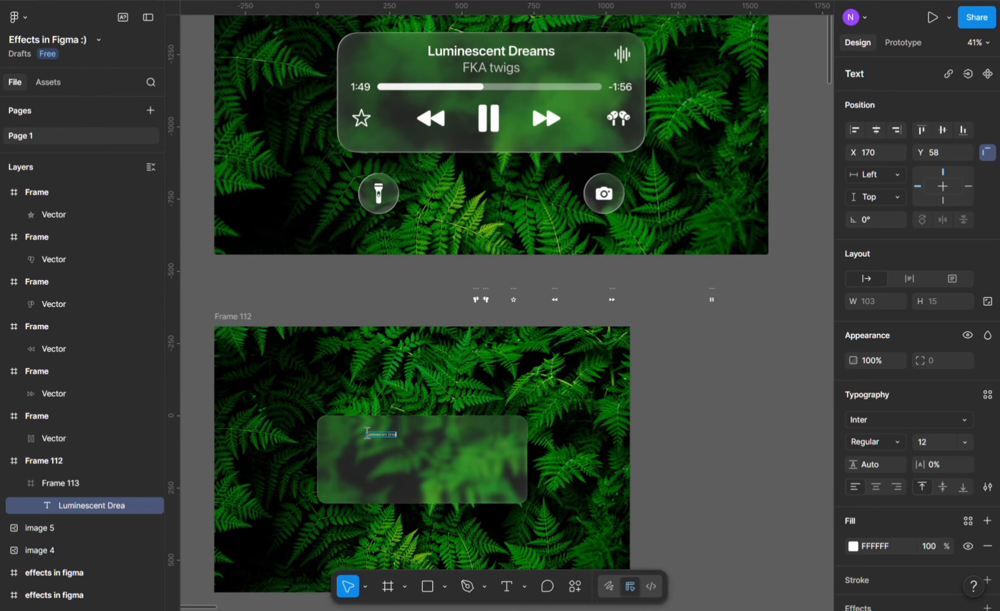
key(Escape)
Set the song title's font to Figtree SemiBold at size 42.
click(887, 420)
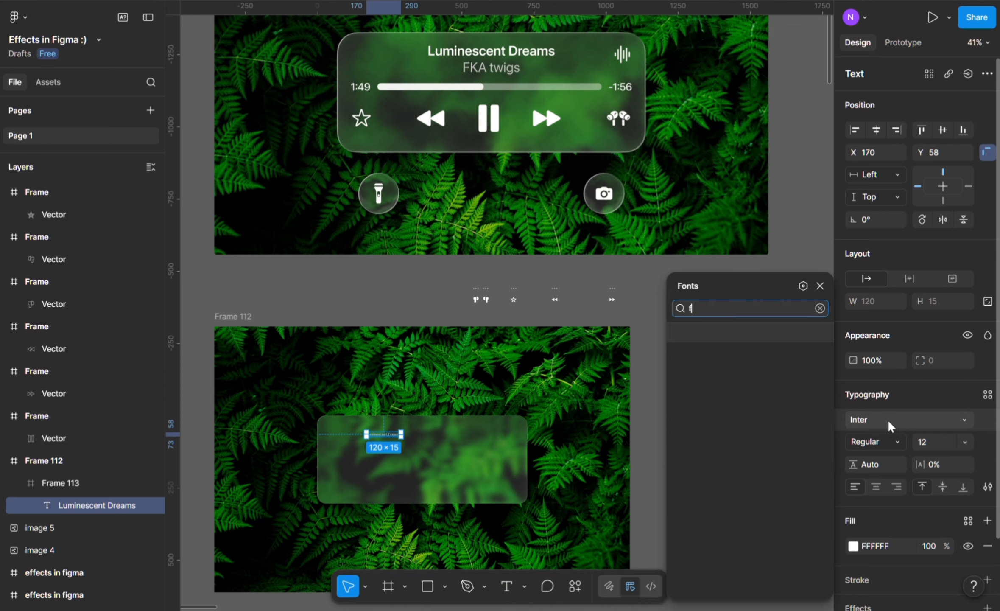
text(figt)
key(Return)
click(873, 441)
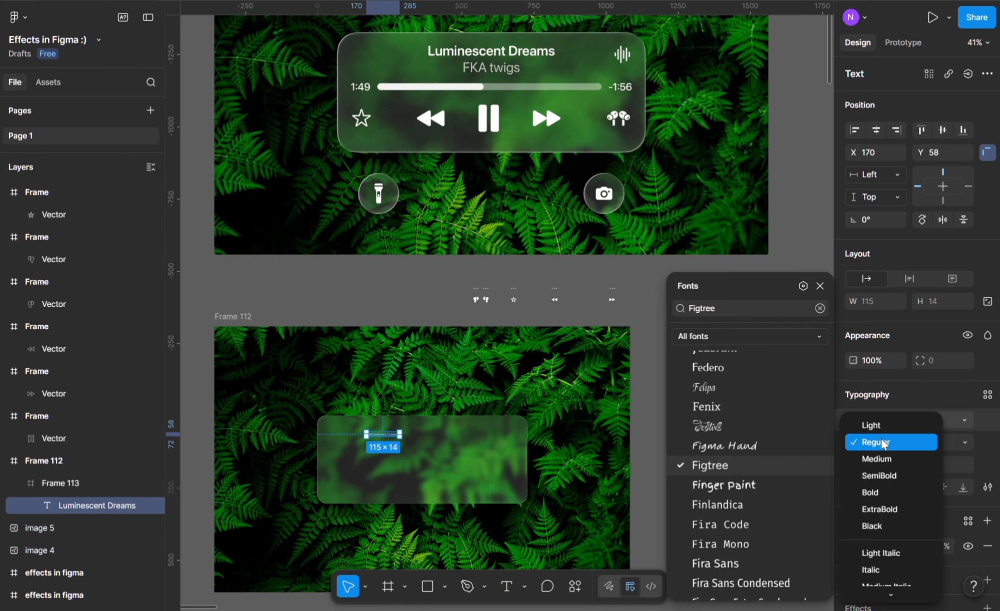
click(880, 473)
click(945, 438)
text(42)
key(Return)
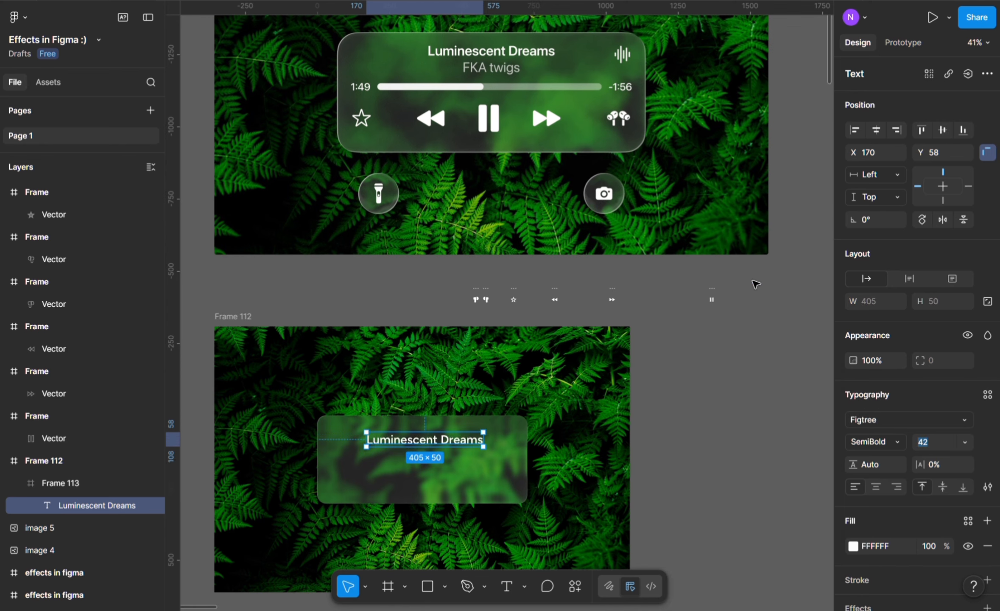
Centre the song title horizontally in the glass card and duplicate it directly underneath.
click(876, 129)
drag(448, 474, 431, 444)
double_click(445, 436)
click(723, 433)
double_click(417, 432)
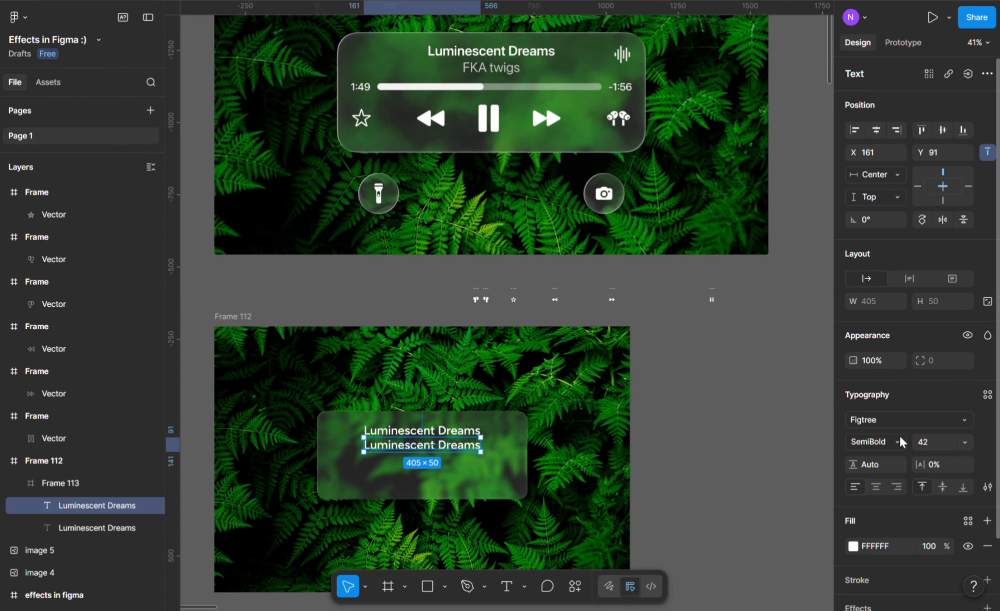
Set the duplicated title to Regular weight and size 28, and centre it horizontally in the card.
click(899, 440)
click(895, 413)
click(934, 442)
text(32)
key(Return)
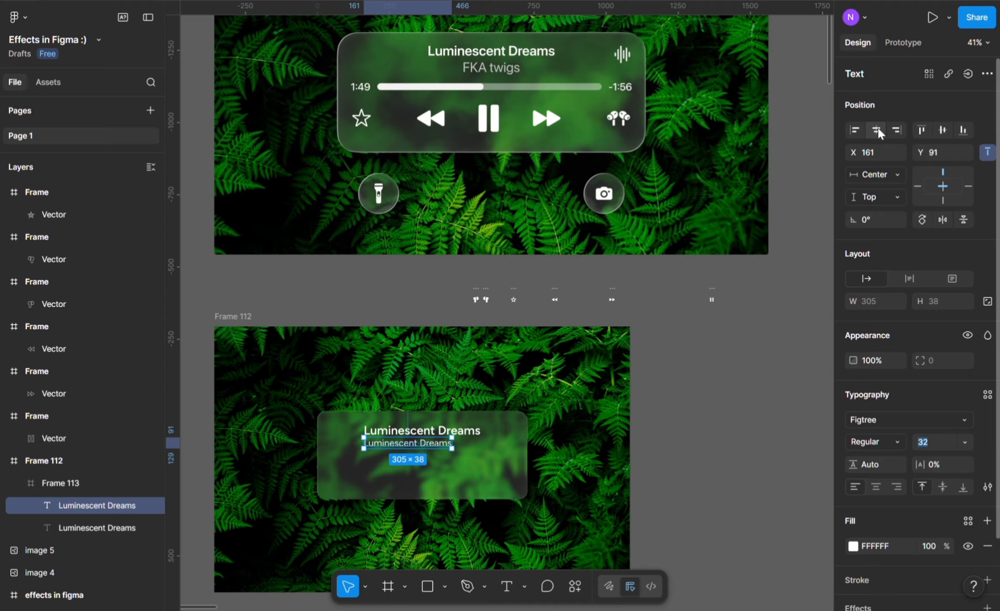
text(30)
key(Return)
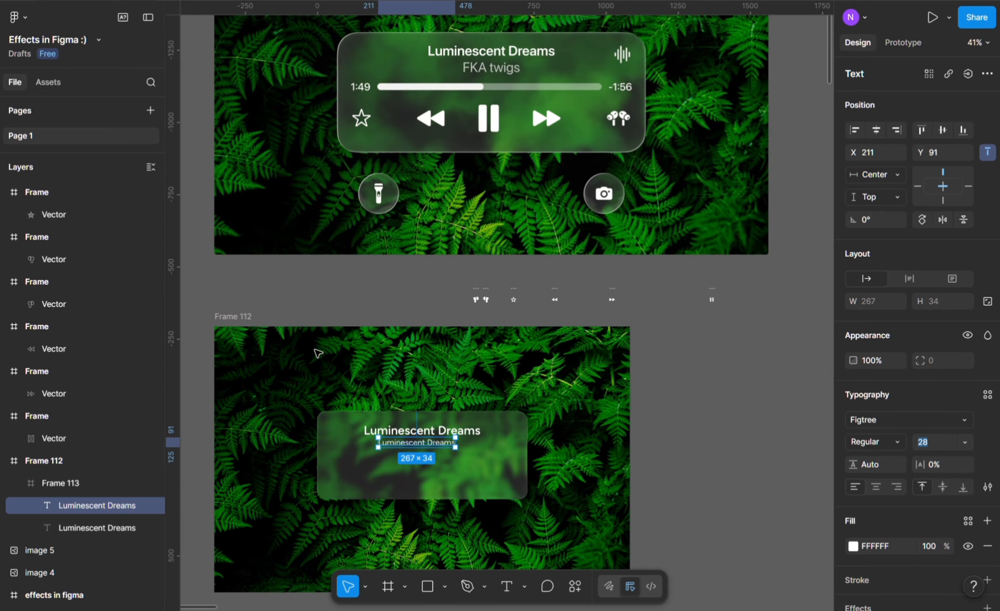
Change the duplicated text to "FKA twigs" and place it centred just below the song title.
double_click(416, 443)
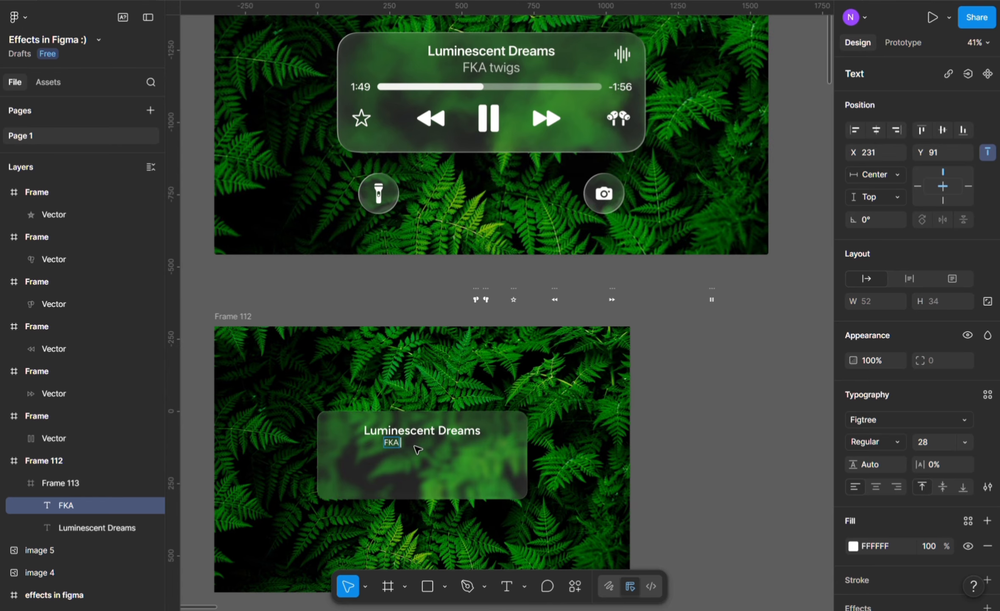
key(Escape)
drag(415, 449, 435, 452)
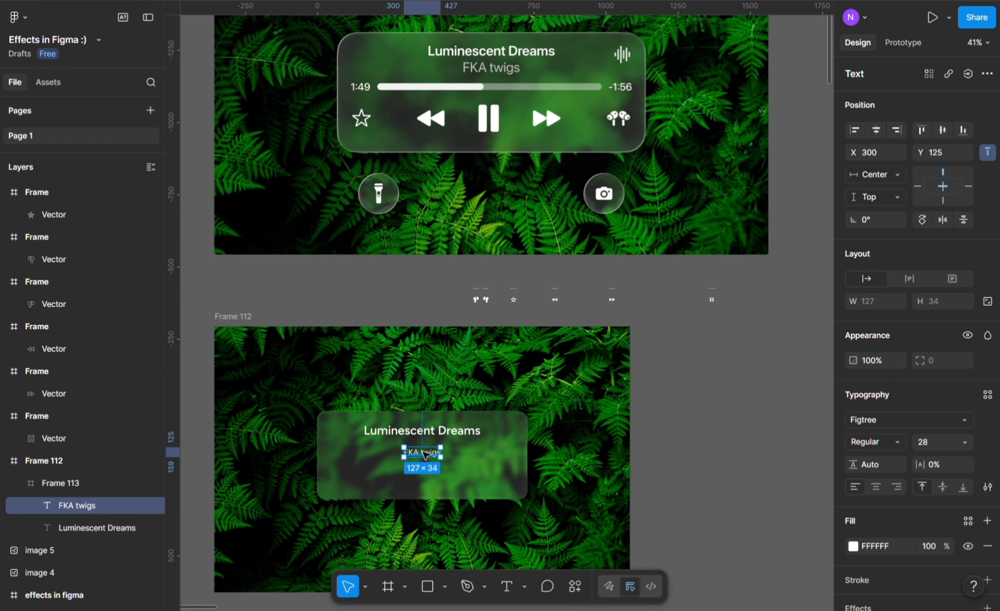
scroll(427, 440, up, 5)
key(Down)
key(Down)
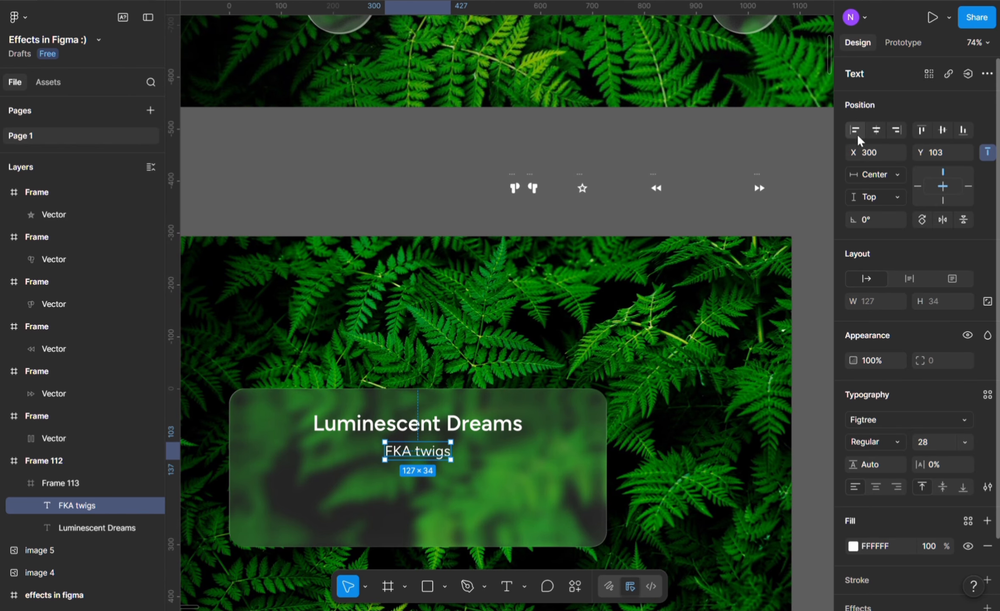
Draw a rectangle of about 577 × 16 below the artist name as the progress bar.
scroll(569, 295, down, 6)
click(644, 235)
scroll(477, 401, up, 6)
scroll(470, 392, right, 1)
scroll(471, 392, up, 1)
key(r)
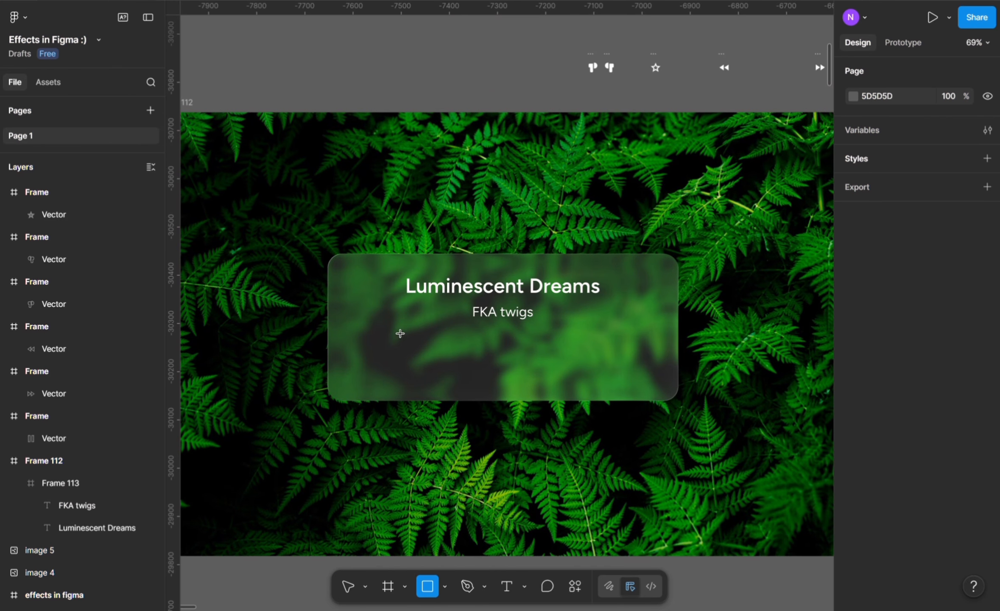
mouse_move(368, 334)
mouse_down()
mouse_move(673, 349)
mouse_move(645, 341)
mouse_up()
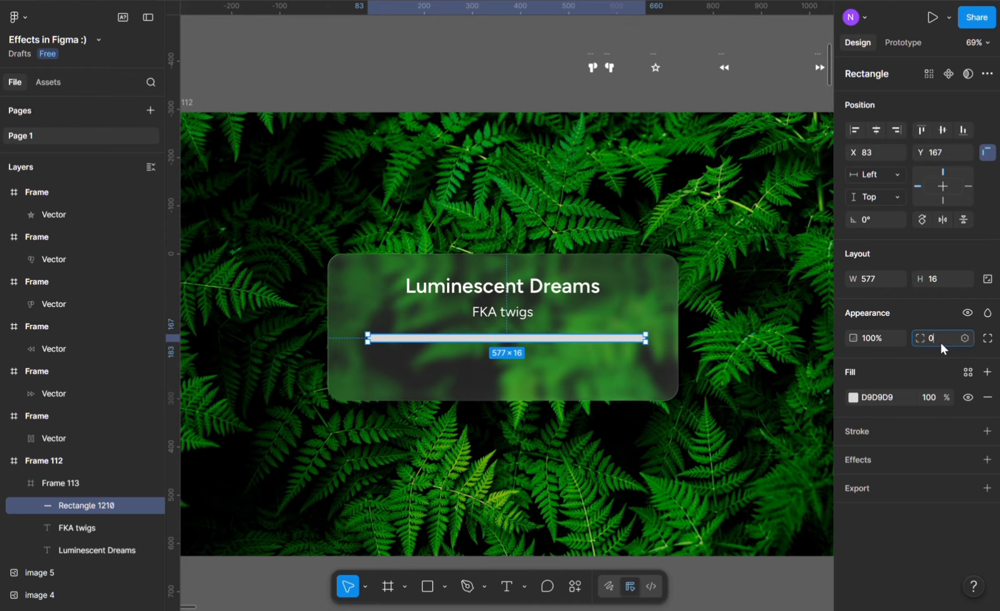
Give the progress bar a corner radius of 31 and a height of 12.
drag(941, 344, 925, 336)
text(20)
key(Return)
click(948, 282)
text(12)
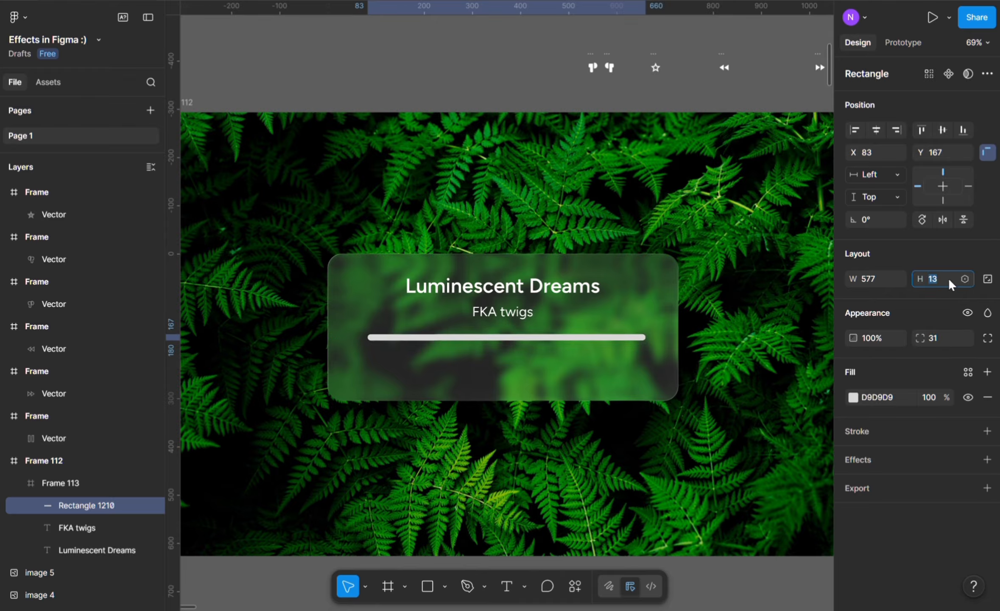
key(Return)
Duplicate the progress bar in place and shorten the copy to about 160 wide for the elapsed part.
drag(585, 339, 445, 344)
key(ctrl+d)
scroll(446, 372, down, 4)
scroll(447, 372, up, 2)
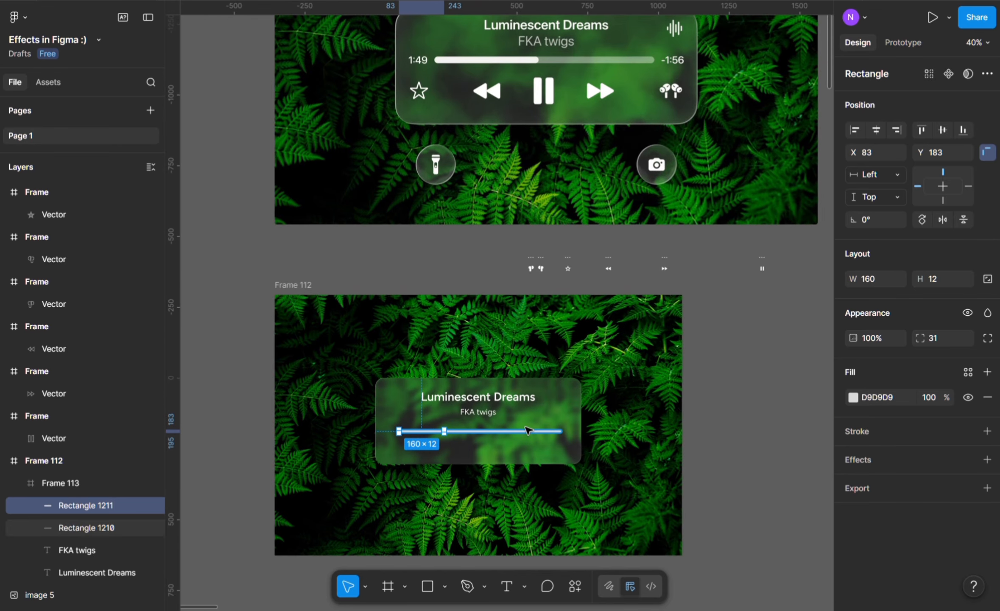
Set the full-length progress bar's fill opacity to 60% and colour the short elapsed bar white.
click(526, 431)
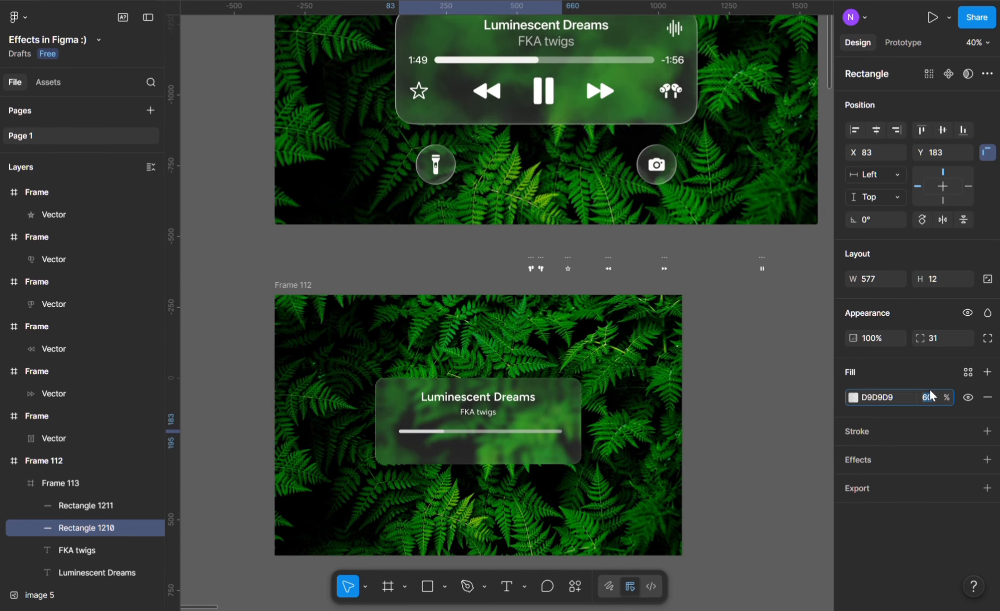
scroll(428, 427, up, 5)
click(442, 435)
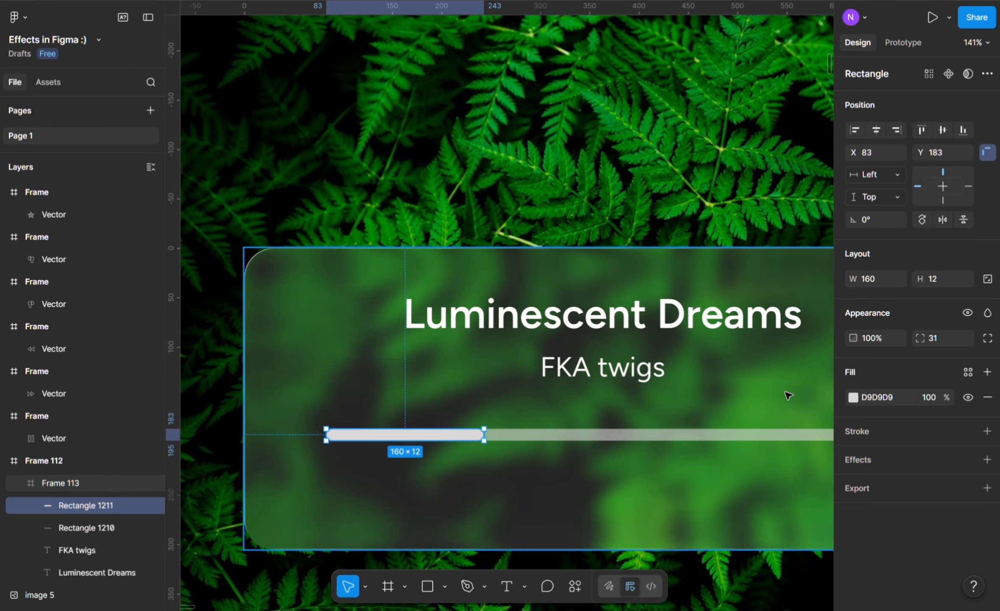
click(853, 397)
drag(770, 350, 433, 212)
scroll(432, 212, down, 5)
click(475, 531)
scroll(475, 528, down, 2)
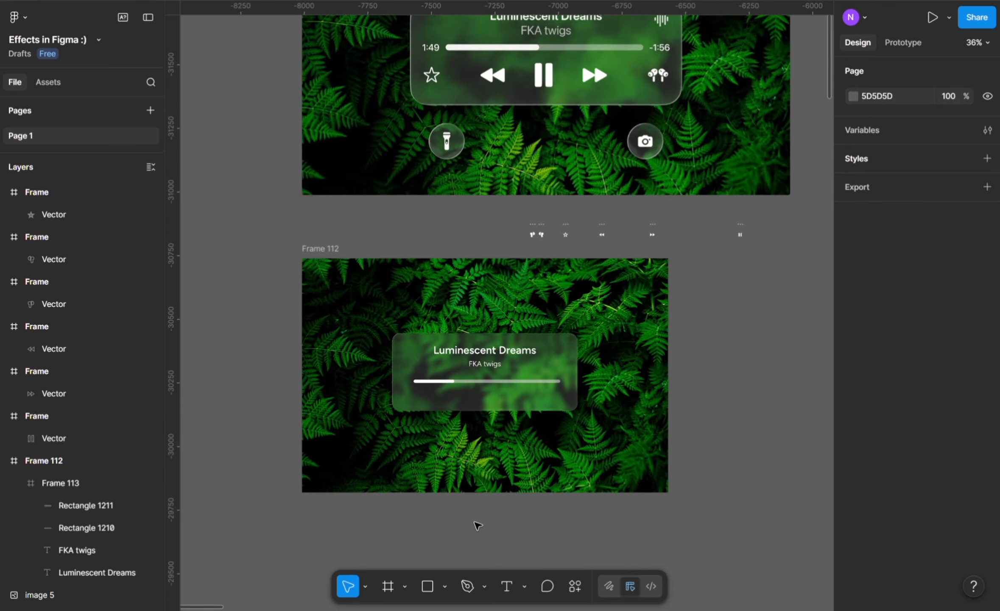
Resize the rewind and fast-forward icons to 44 × 44 with a spacing of 15 and move them below the progress bar.
scroll(476, 527, up, 3)
scroll(560, 393, up, 2)
drag(598, 310, 714, 358)
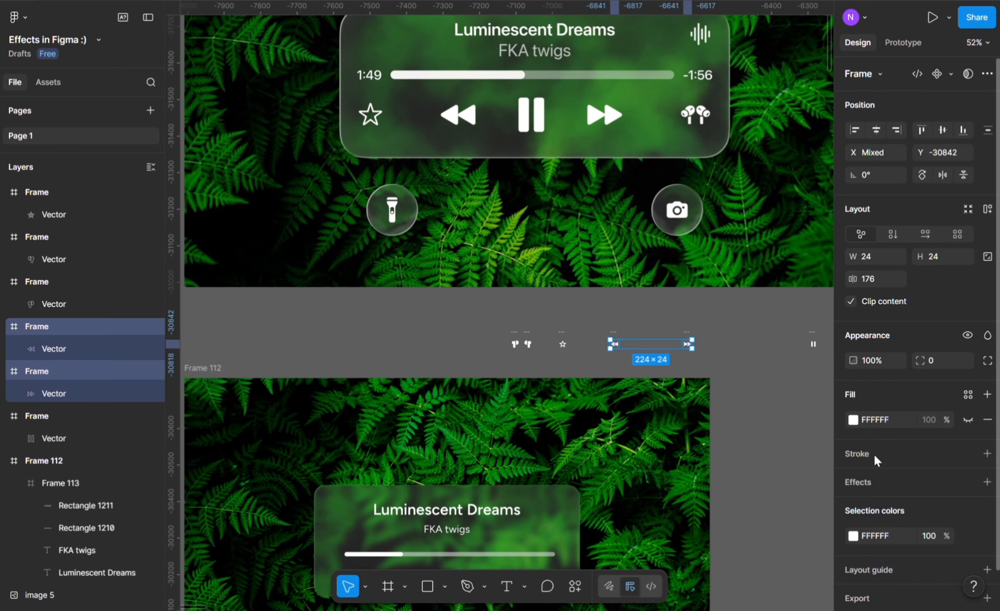
drag(853, 279, 709, 278)
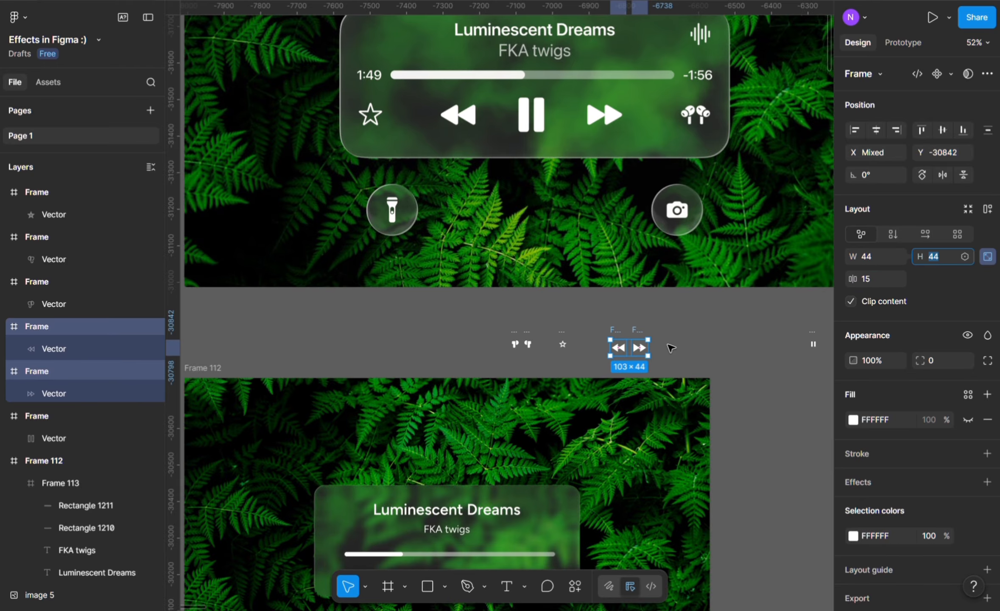
drag(632, 346, 458, 428)
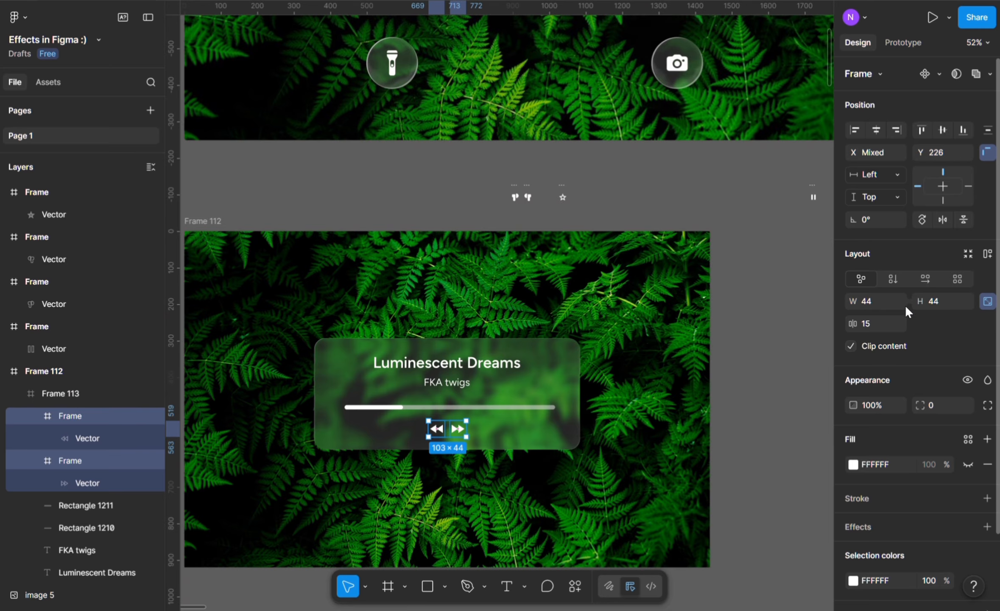
Set the spacing between the rewind and fast-forward icons to 145 and centre the pair in the card.
text(145)
key(Return)
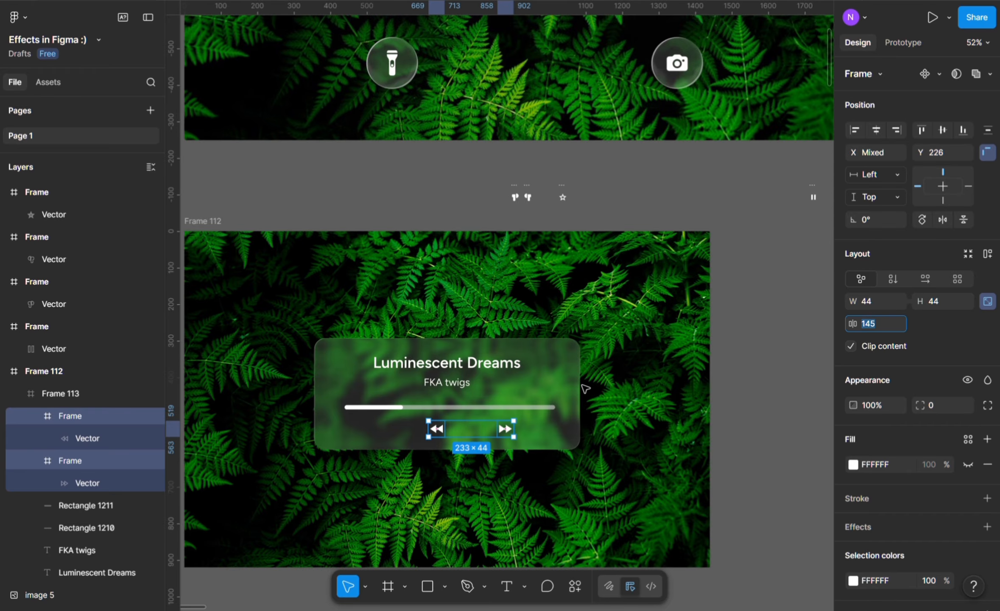
drag(504, 433, 480, 432)
scroll(481, 430, down, 3)
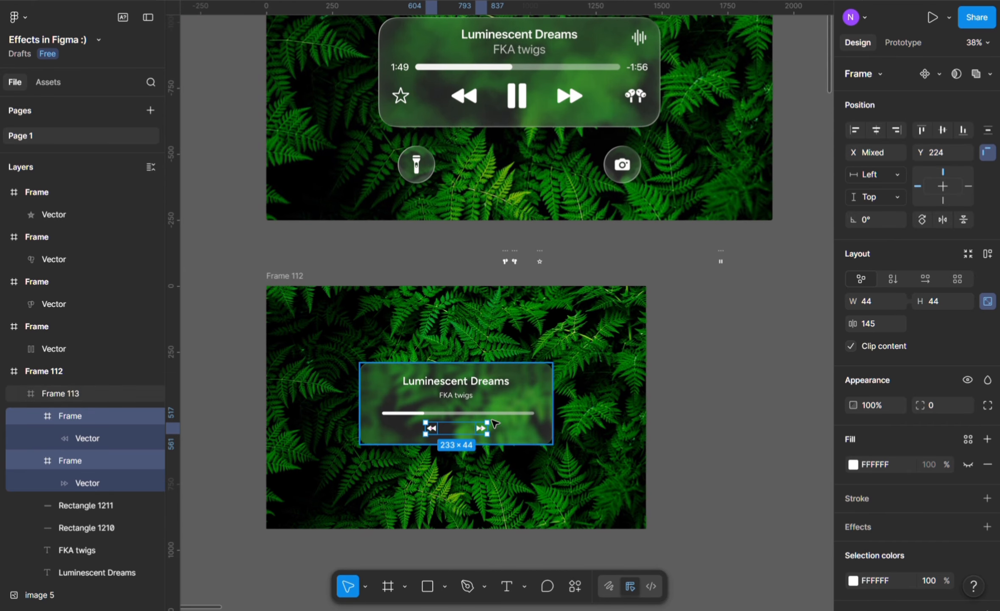
Resize the pause icon to 44 × 44 and place it midway between the rewind and fast-forward icons.
click(754, 353)
click(721, 261)
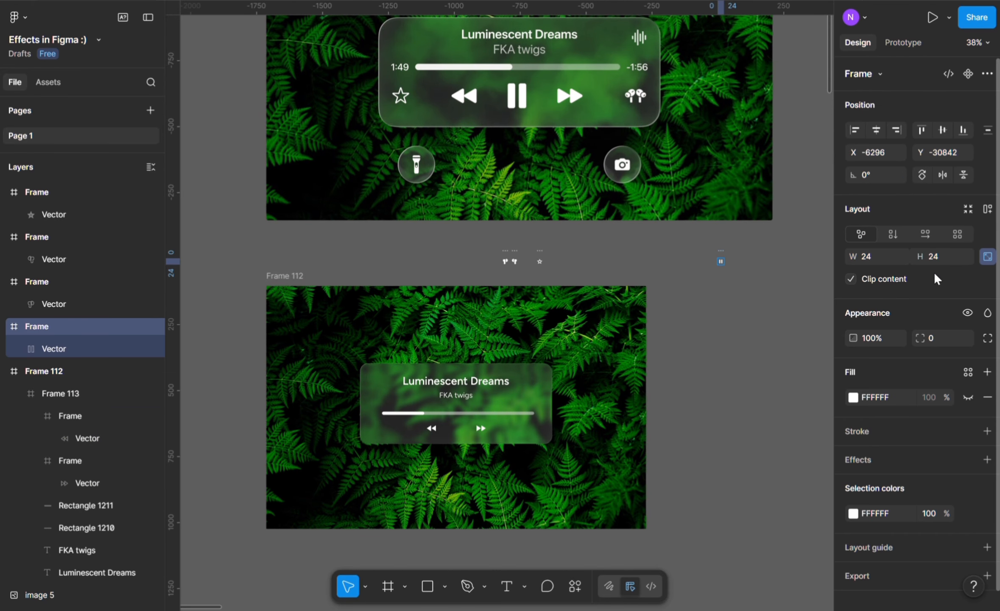
click(762, 274)
drag(723, 263, 458, 421)
scroll(450, 436, up, 10)
drag(492, 374, 492, 404)
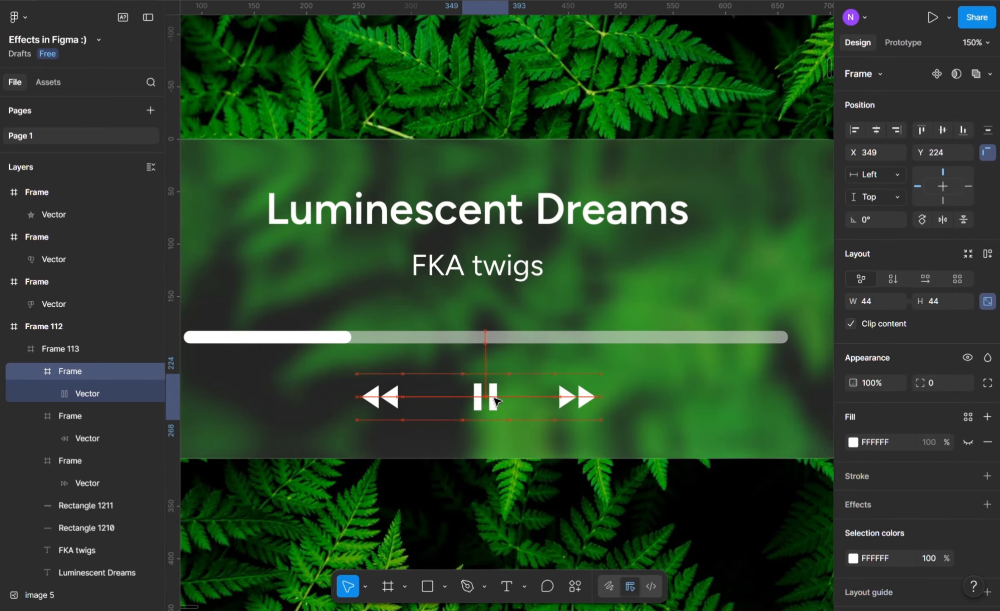
scroll(487, 401, down, 10)
scroll(483, 399, up, 8)
click(532, 389)
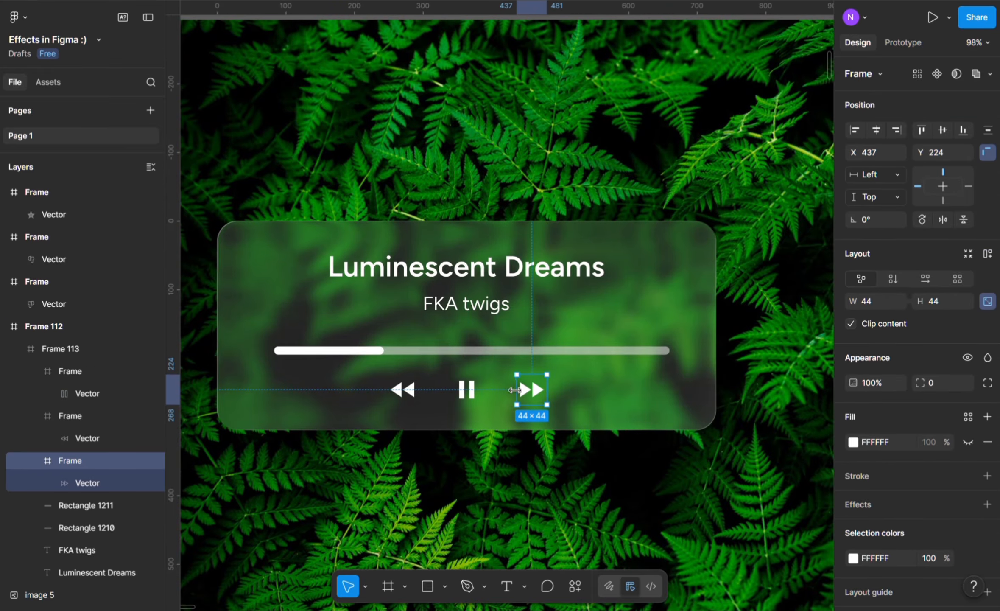
click(403, 392)
scroll(405, 401, down, 8)
click(694, 326)
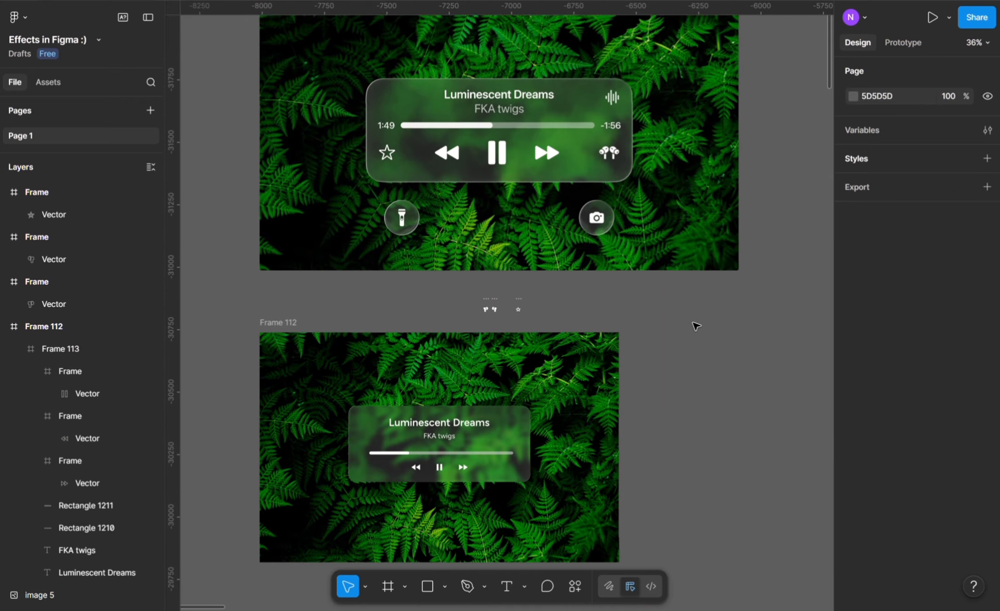
Move the star icon into the card below the start of the progress bar and enlarge it with locked proportions.
scroll(520, 337, up, 2)
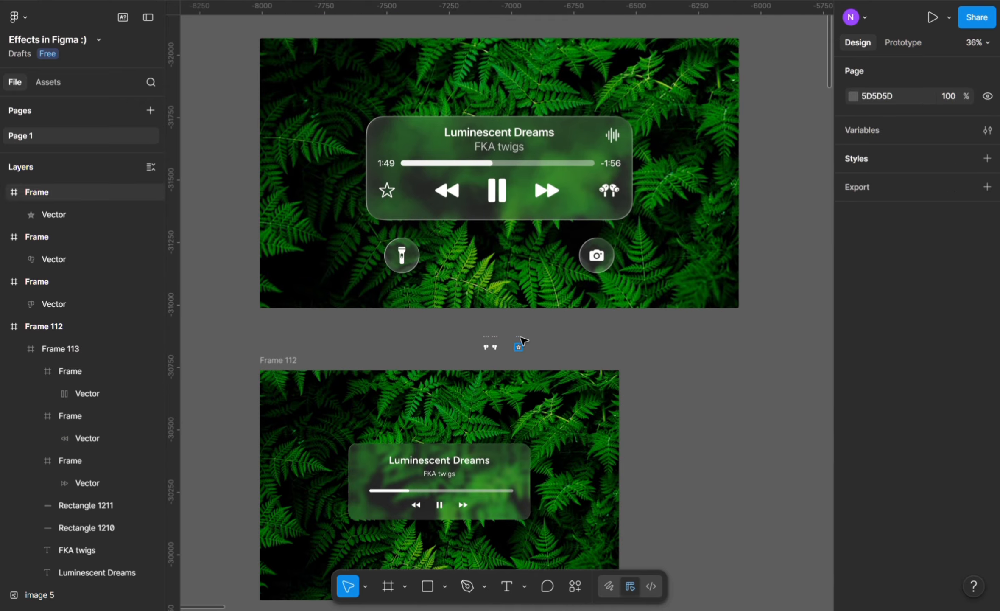
drag(518, 347, 371, 511)
scroll(370, 506, up, 9)
click(987, 301)
click(935, 304)
key(shift+Up)
key(shift+Up)
scroll(370, 512, down, 6)
Flip both earbud icons above Frame 112 horizontally, one after the other.
scroll(498, 258, up, 3)
scroll(499, 258, up, 5)
click(528, 326)
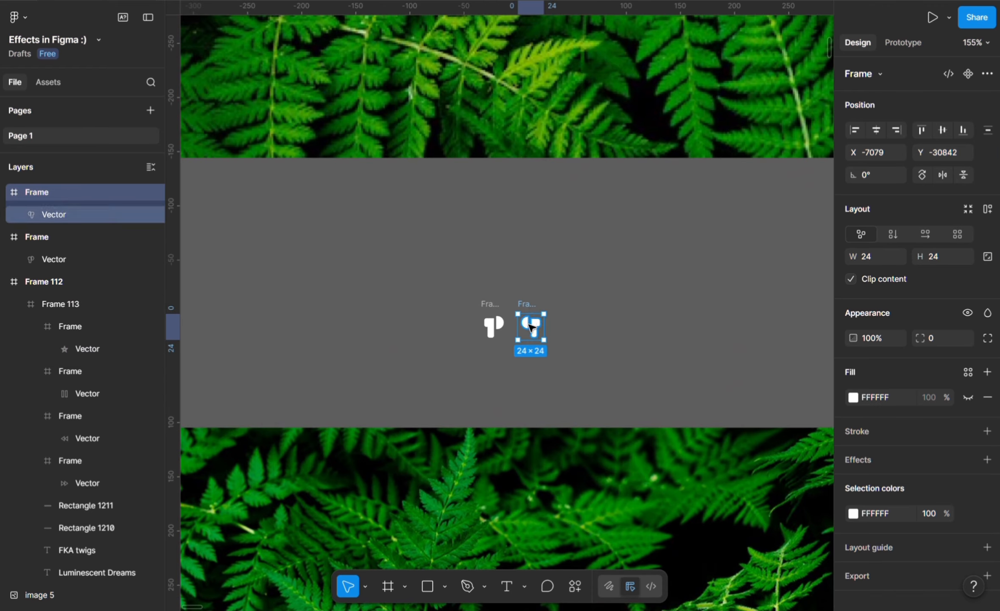
right_click(528, 326)
click(589, 533)
scroll(501, 338, down, 3)
scroll(416, 335, down, 3)
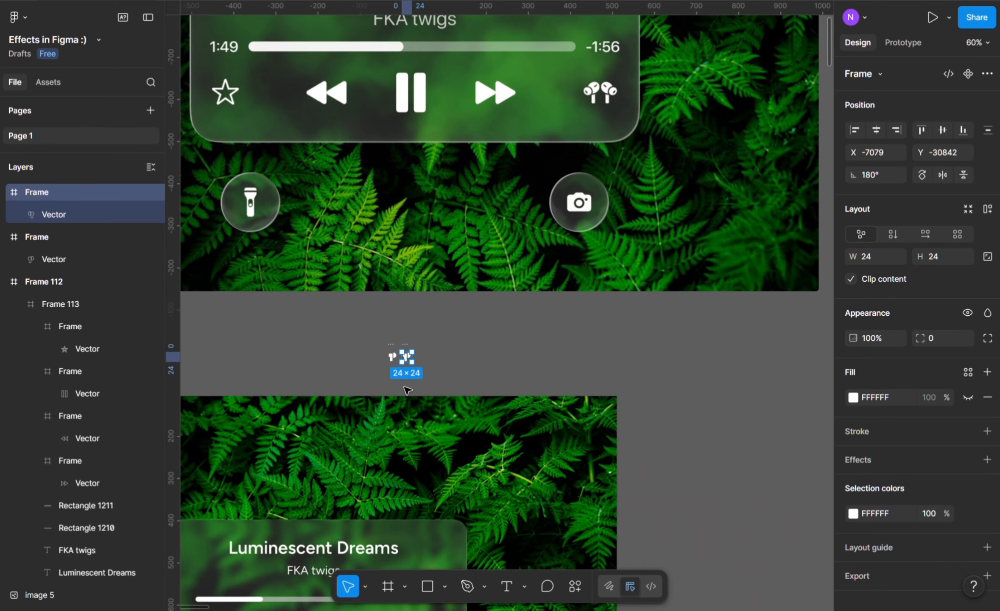
click(393, 357)
scroll(396, 359, up, 2)
right_click(396, 360)
click(431, 533)
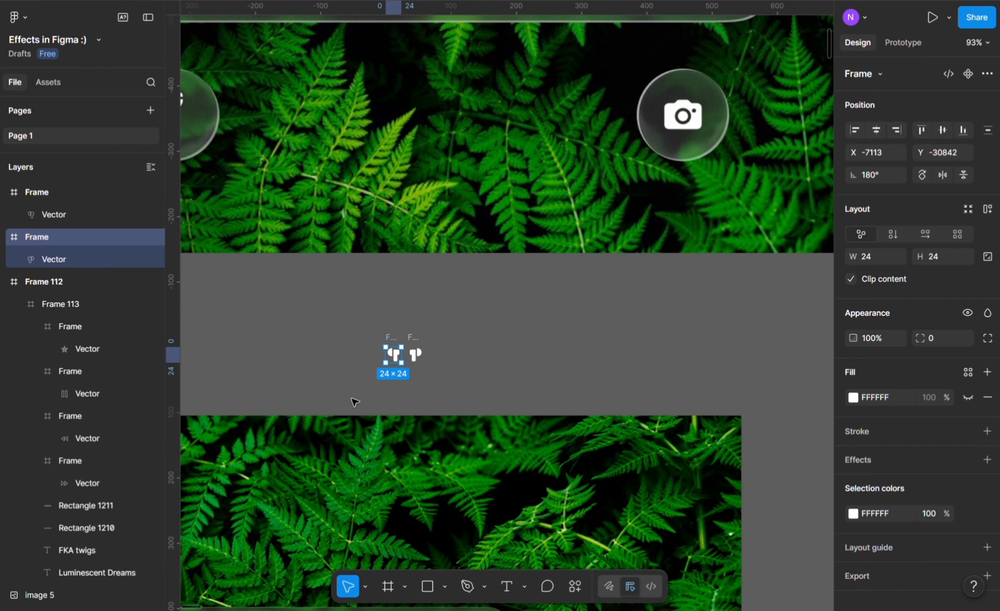
Lock the proportions of both earbud icons, enlarge them to 44 × 44 and set the spacing between them to 0.
scroll(367, 339, up, 5)
click(474, 358)
drag(530, 434, 533, 437)
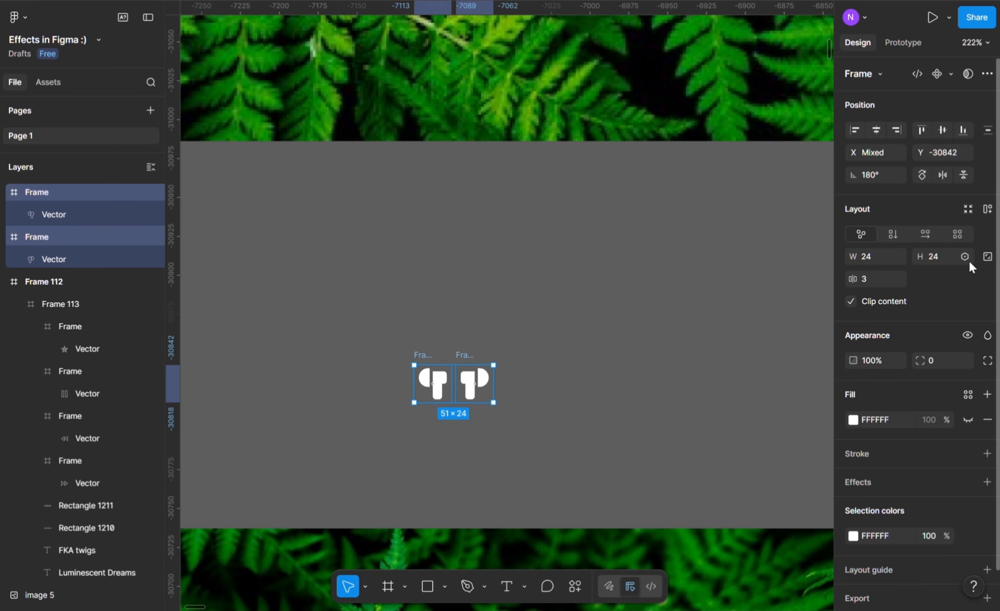
click(987, 257)
click(935, 257)
key(shift+Up)
key(shift+Up)
drag(850, 280, 852, 282)
Move the earbud pair into the card, below the end of the progress bar and level with the other controls.
scroll(486, 409, down, 5)
scroll(476, 424, down, 4)
mouse_move(476, 410)
mouse_down()
mouse_move(480, 468)
mouse_move(508, 409)
mouse_move(483, 410)
mouse_up()
scroll(487, 470, up, 5)
scroll(548, 403, down, 3)
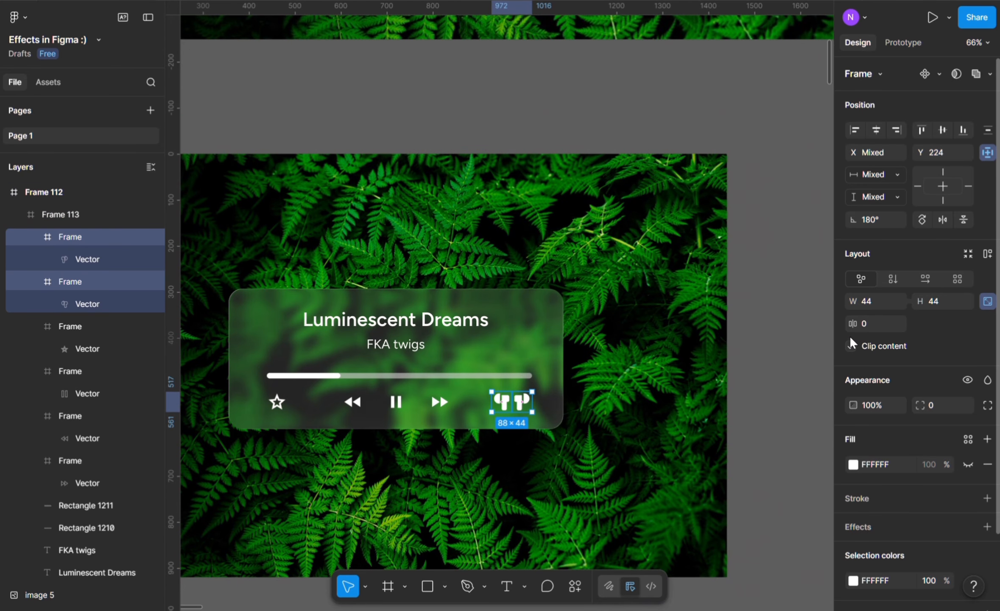
Reduce both earbud icons in the card to 40 × 40.
click(947, 299)
key(Down)
key(Down)
key(Down)
key(Down)
click(440, 402)
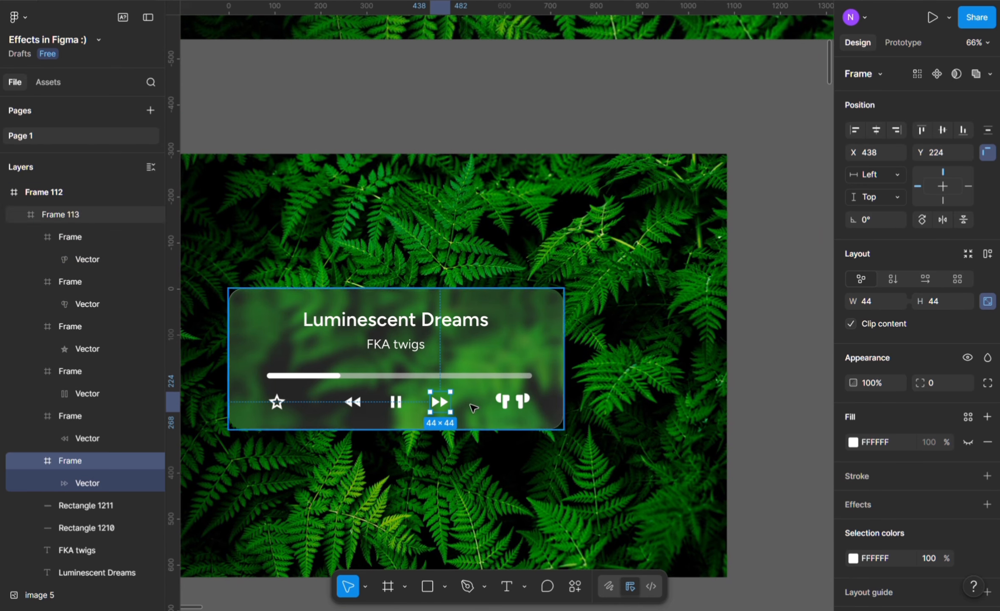
click(503, 403)
shift+click(522, 403)
scroll(485, 409, up, 3)
scroll(603, 428, down, 5)
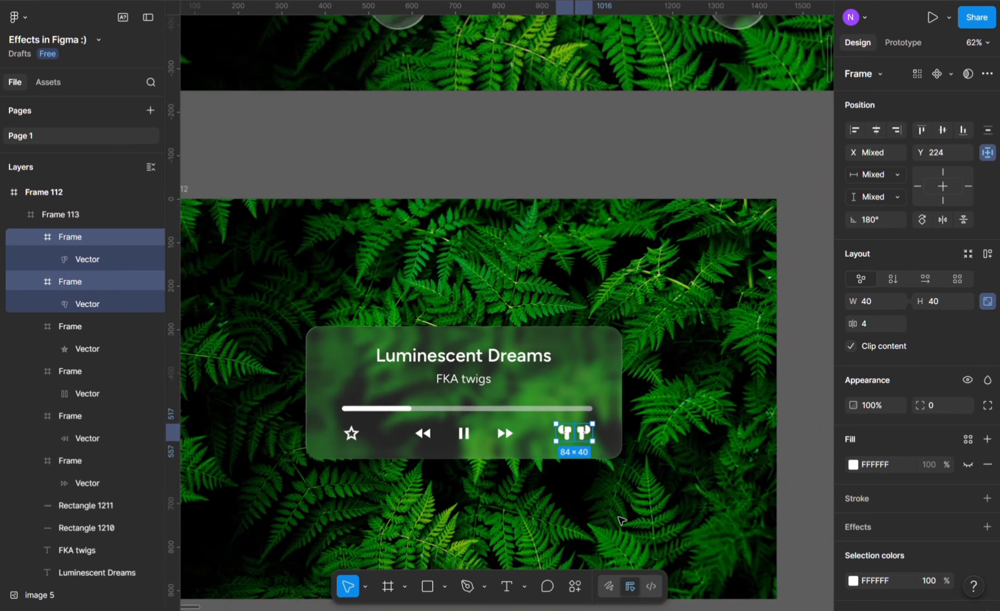
scroll(628, 530, down, 2)
click(630, 538)
Draw an 87 × 87 circle and place it on the fern background below the card, flush with the card's right edge.
scroll(573, 386, right, 2)
key(o)
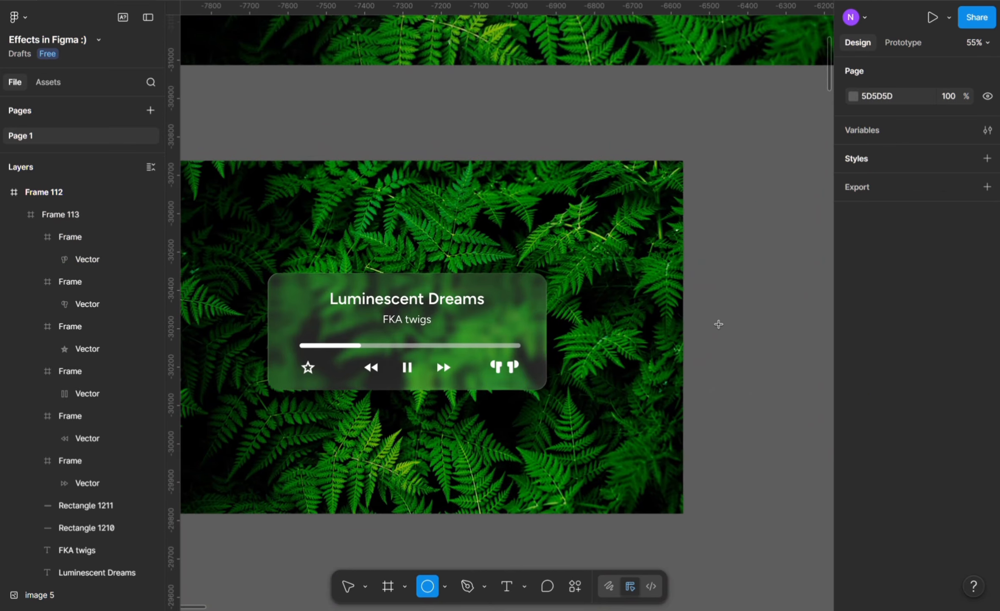
drag(718, 324, 751, 357)
scroll(689, 426, down, 2)
scroll(689, 425, up, 3)
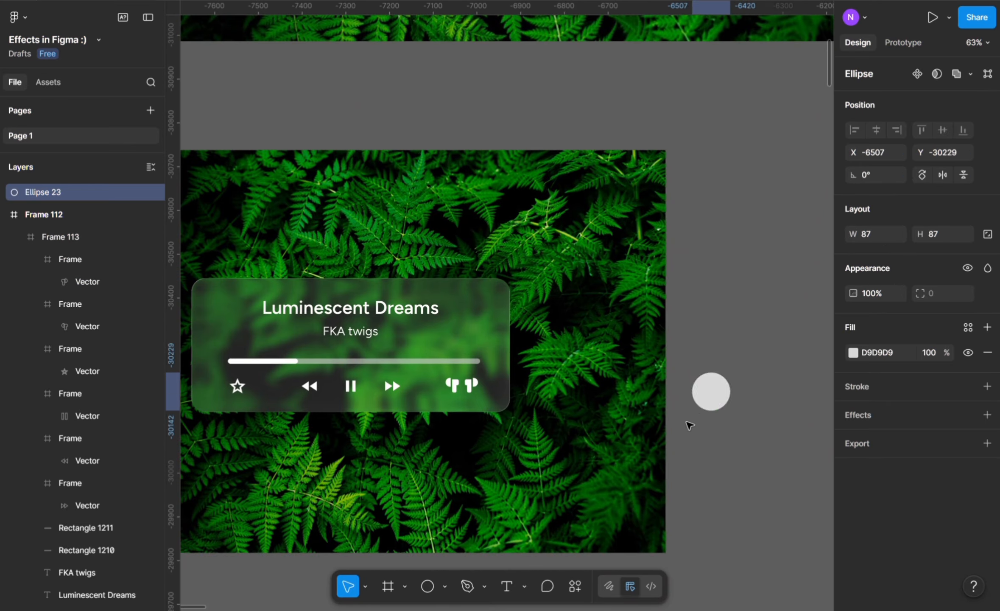
drag(720, 401, 500, 457)
click(668, 421)
Add a Glass effect to the circle below the card.
click(496, 449)
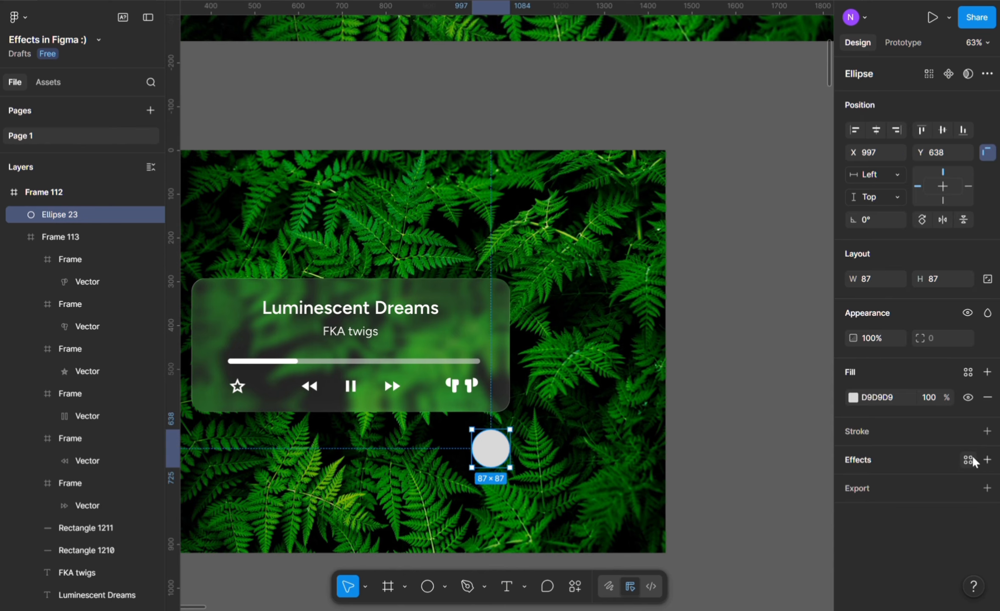
click(987, 459)
click(704, 455)
click(710, 542)
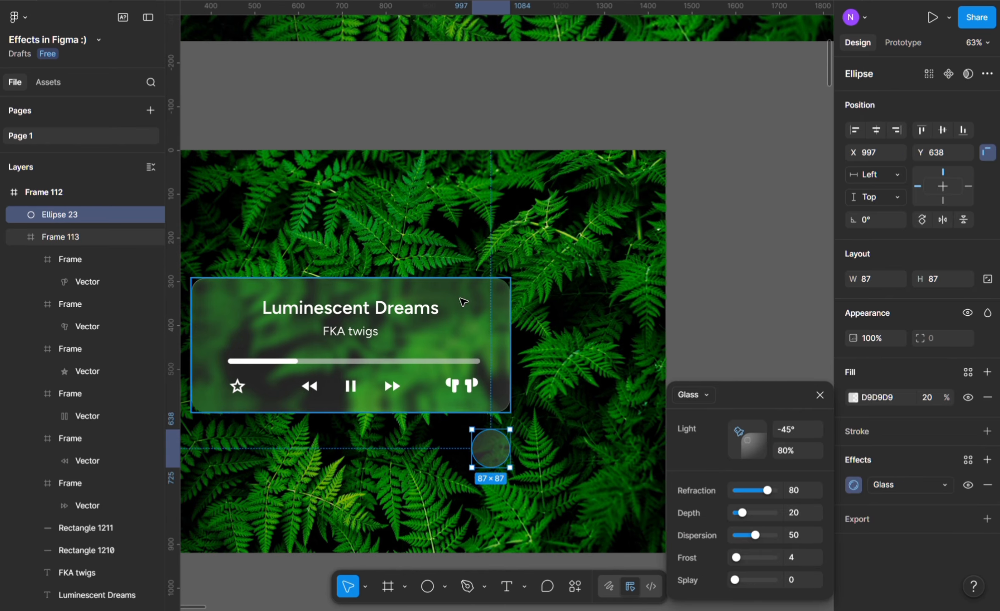
Save the music card's glass effect as a new effect style named "glass effect style 1".
click(475, 311)
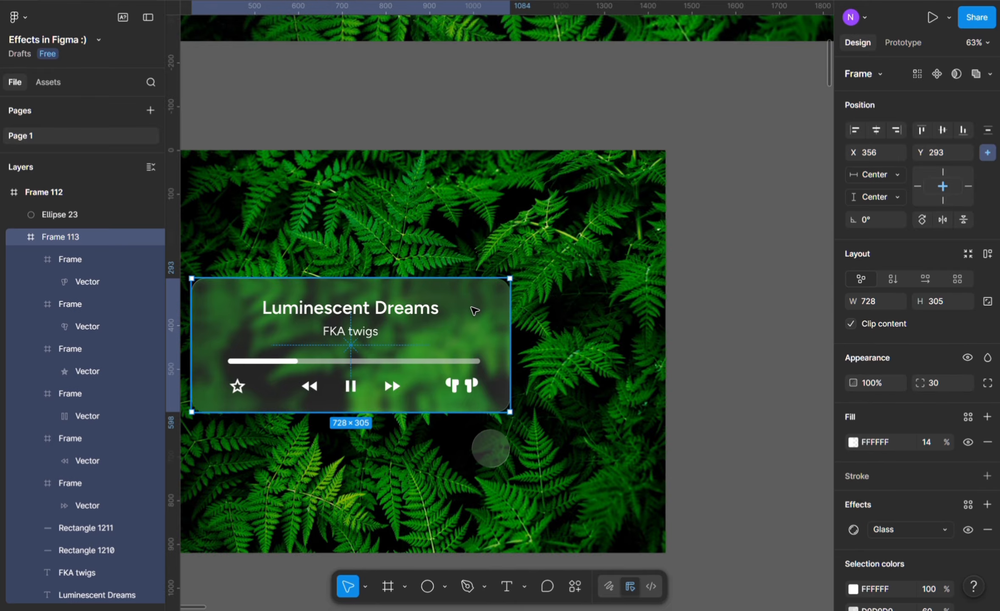
click(968, 504)
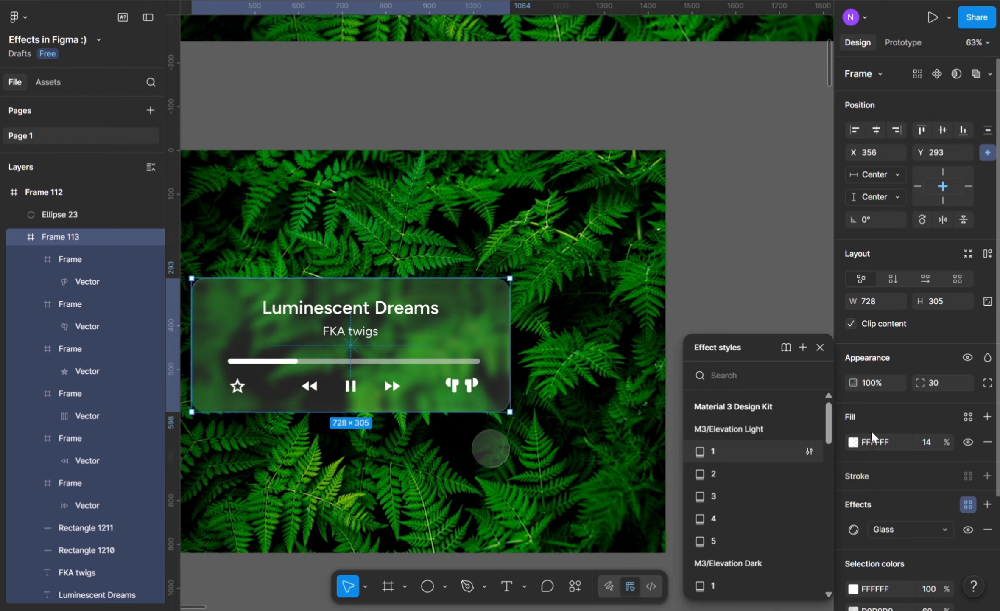
click(803, 348)
text(glass effect style 1)
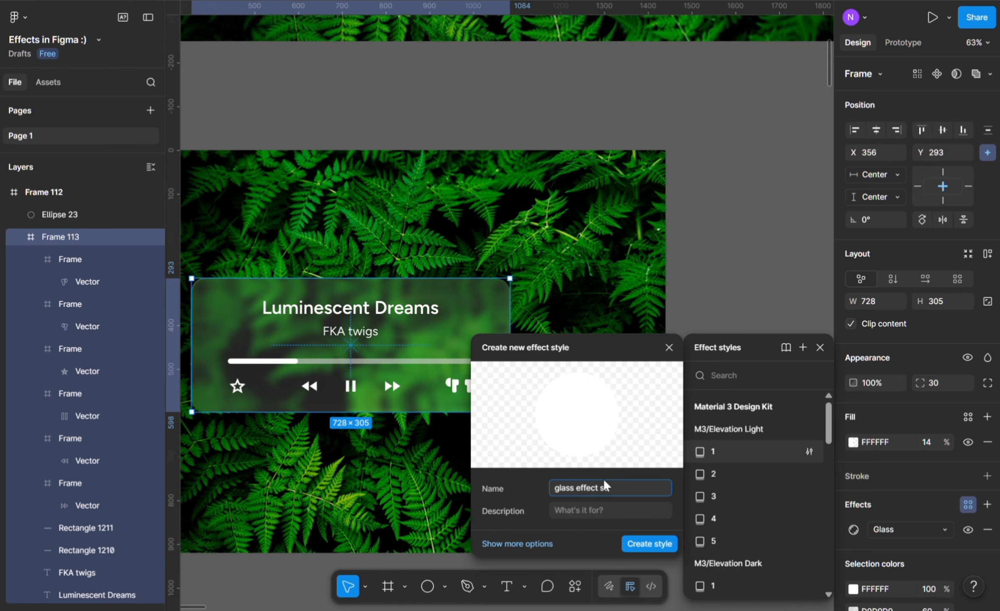
click(646, 544)
key(Escape)
Apply the effect style "glass effect style 1" to the circle below the card.
click(490, 448)
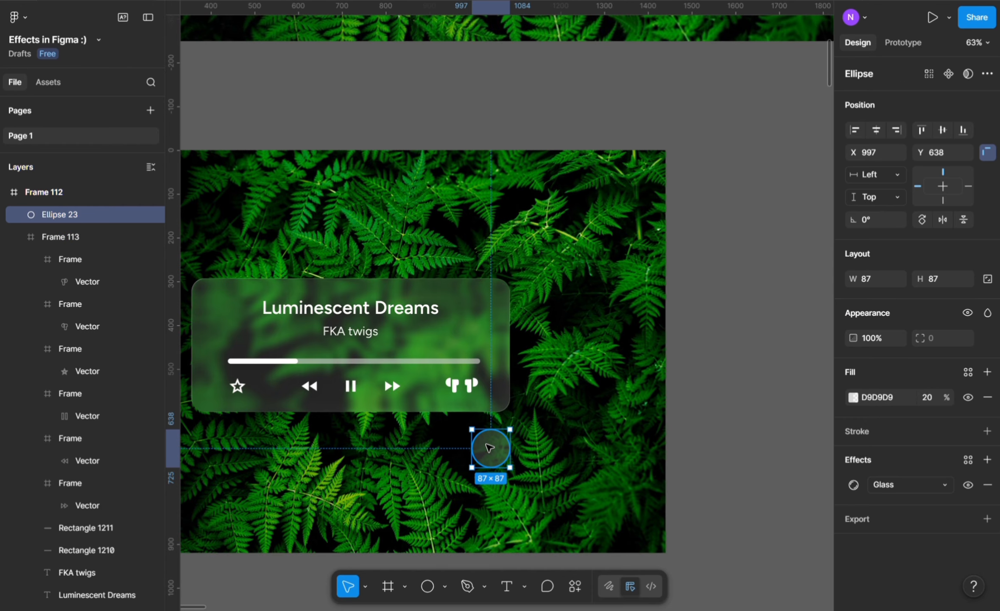
click(968, 458)
click(760, 410)
click(736, 453)
scroll(484, 466, up, 5)
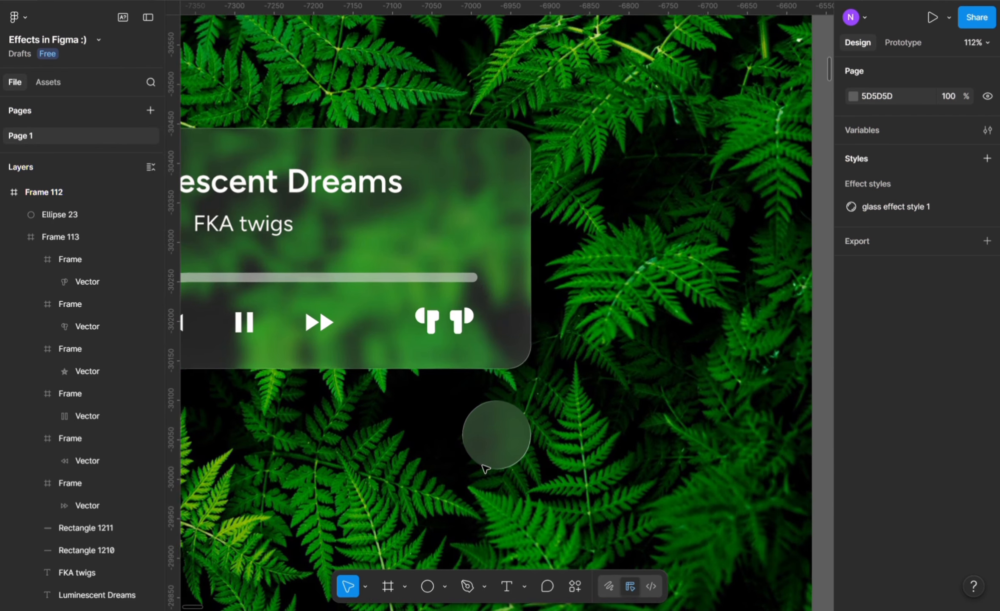
Duplicate the glass circle and align the copy with the card's left edge at the same height, X 356.
scroll(491, 391, down, 5)
scroll(476, 320, left, 1)
click(536, 406)
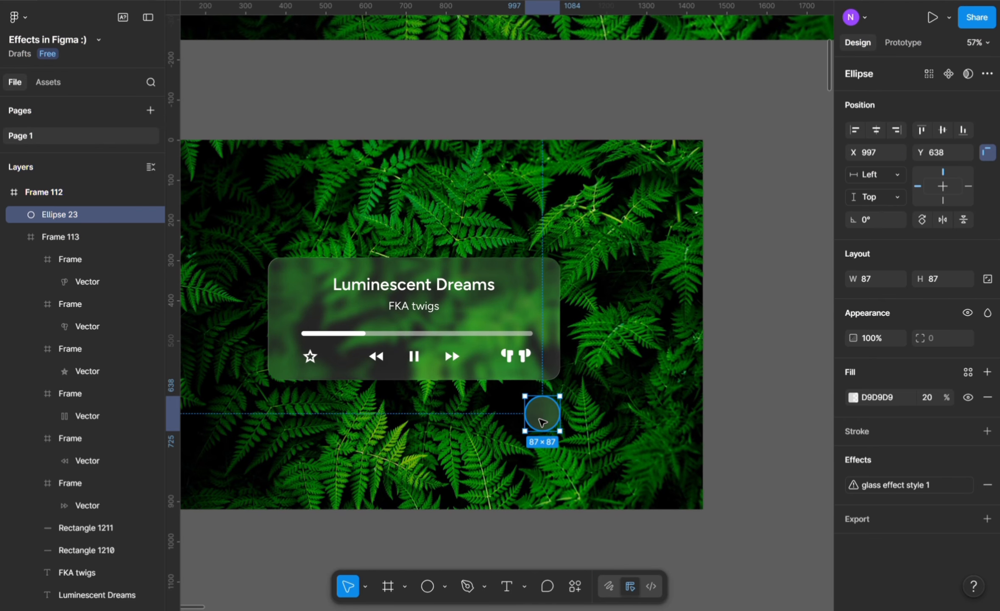
drag(535, 407, 297, 410)
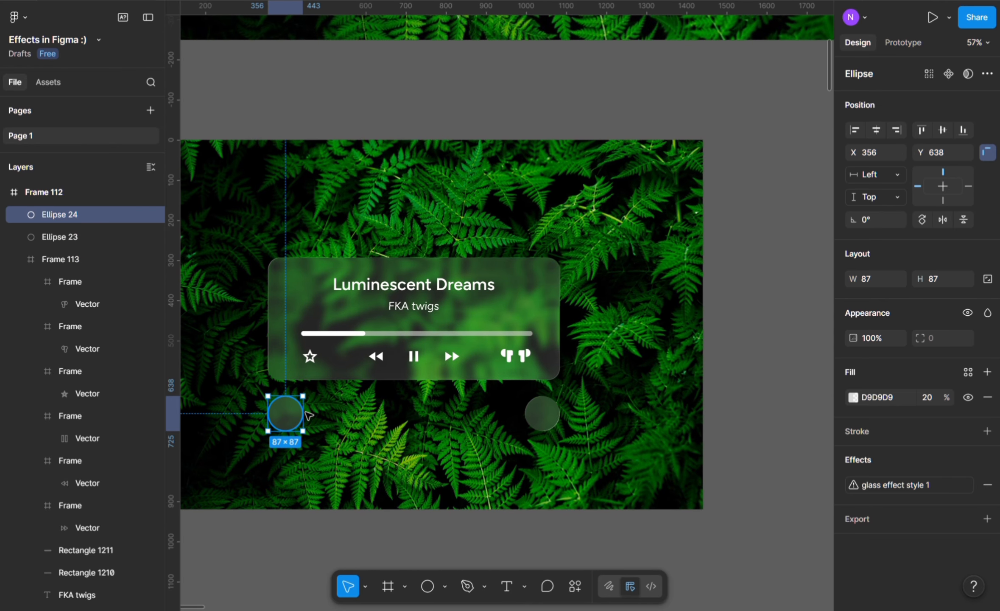
click(689, 419)
Search the Google Fonts icons for "camera", turn on Fill, and copy a camera icon into Frame 112 in Figma.
scroll(687, 419, down, 5)
click(446, 426)
text(camera)
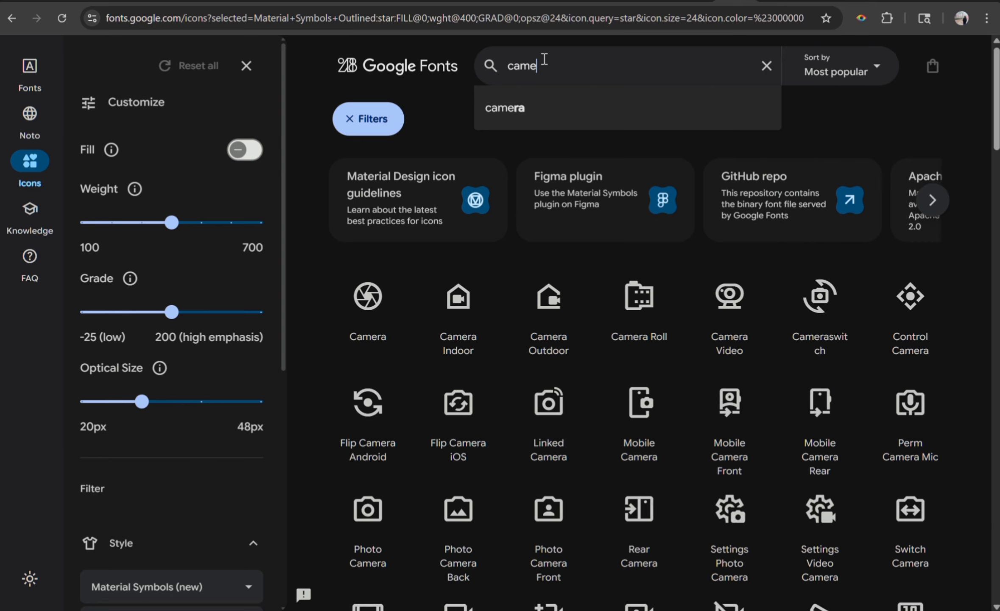
key(Return)
click(245, 150)
click(910, 407)
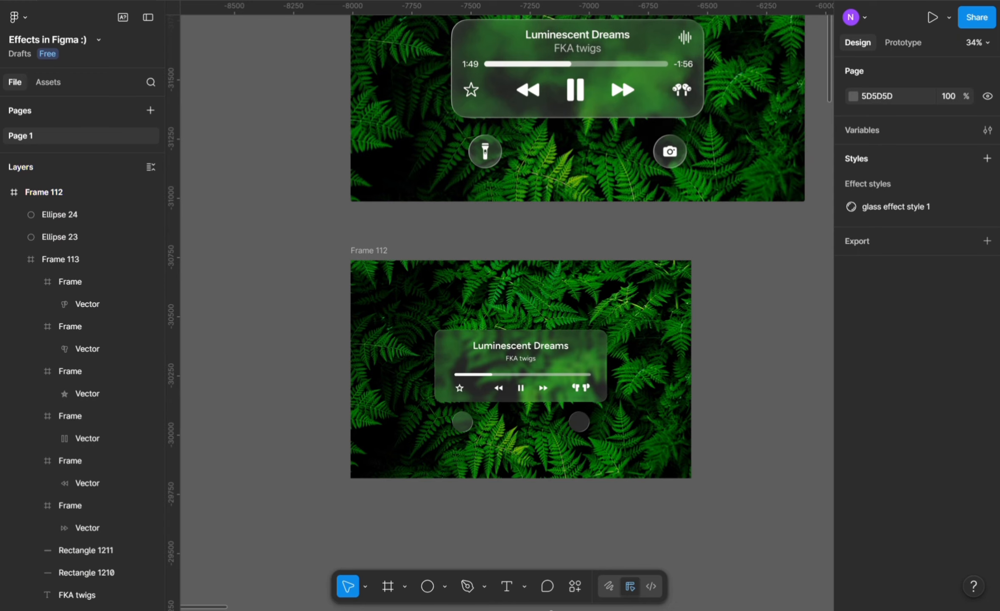
key(ctrl+v)
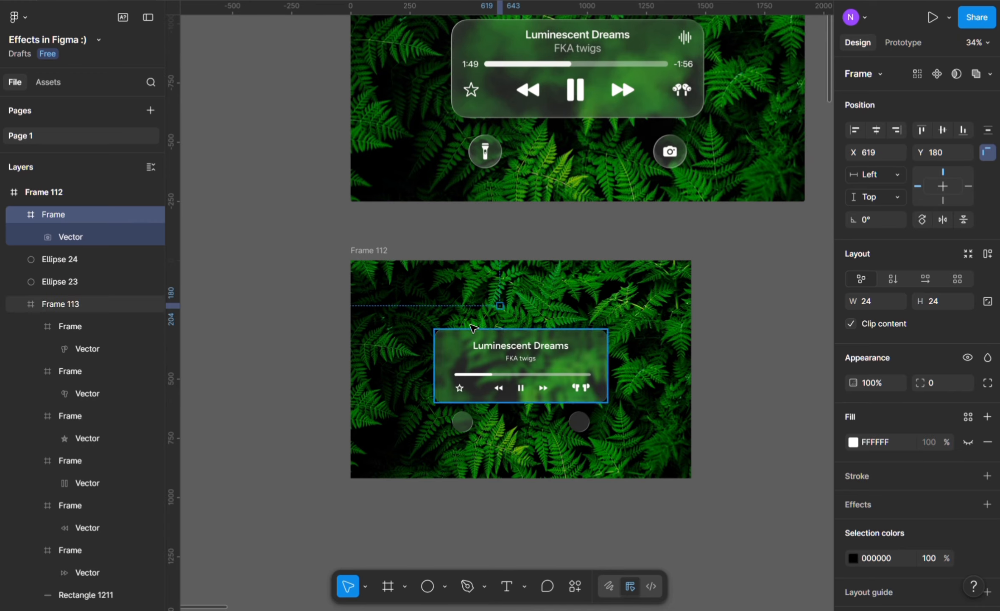